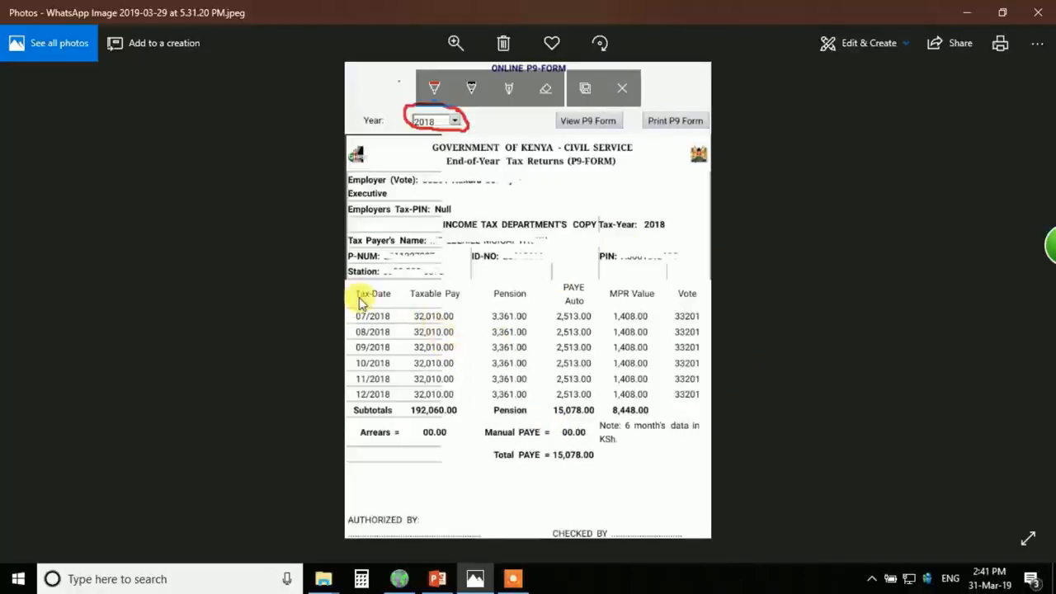
- Underline the Tax-Date, Taxable Pay and MPR Value headers in red and circle Pension
{"action": "left_click_drag", "start_coordinate": [357, 300], "coordinate": [394, 307]}
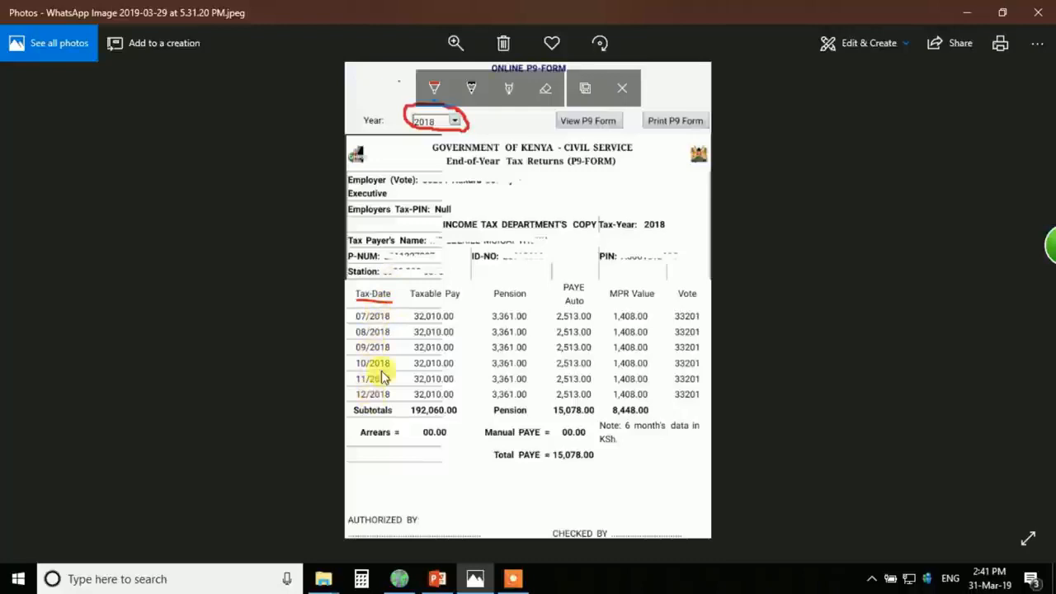
{"action": "left_click_drag", "start_coordinate": [411, 304], "coordinate": [458, 304]}
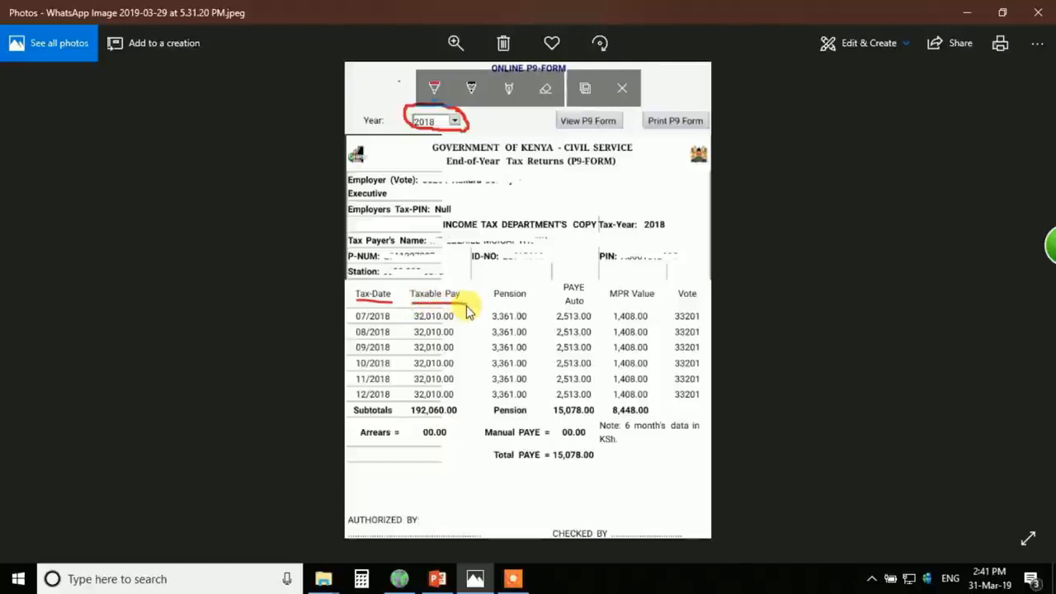
{"action": "mouse_move", "coordinate": [513, 578]}
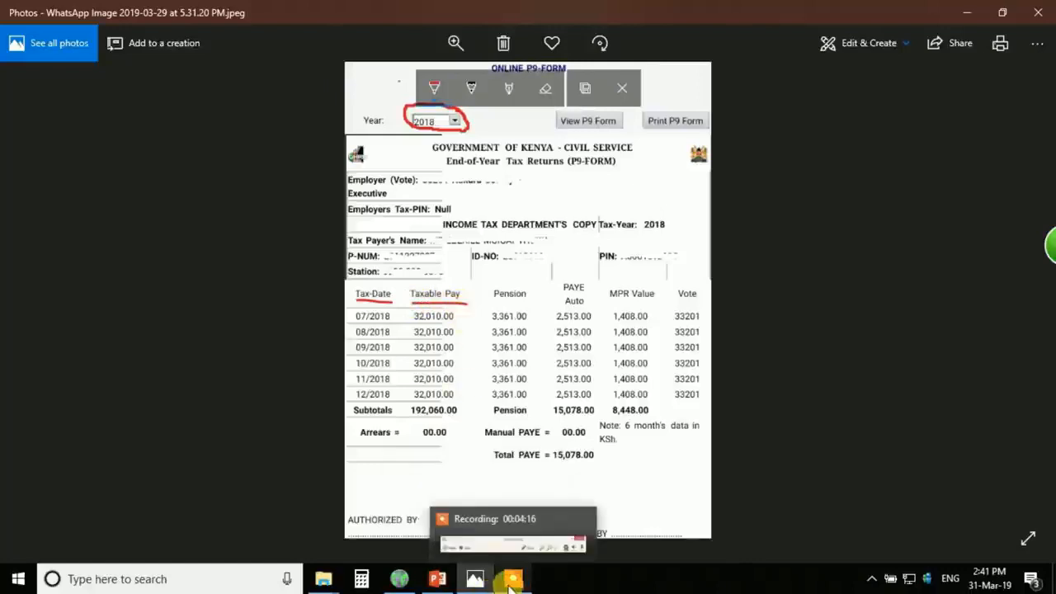
{"action": "left_click", "coordinate": [497, 537]}
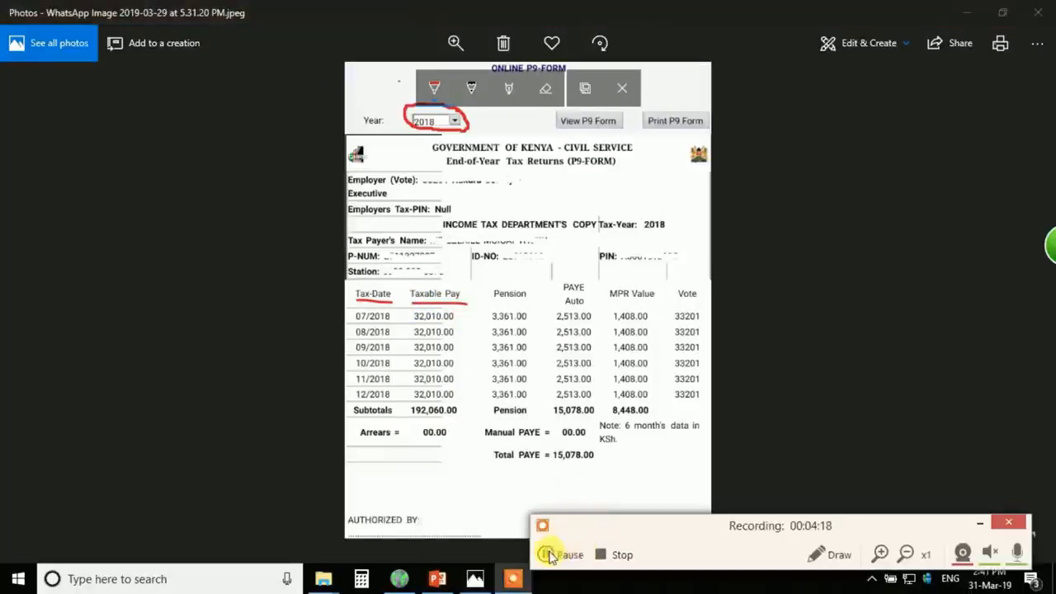
{"action": "left_click", "coordinate": [548, 554]}
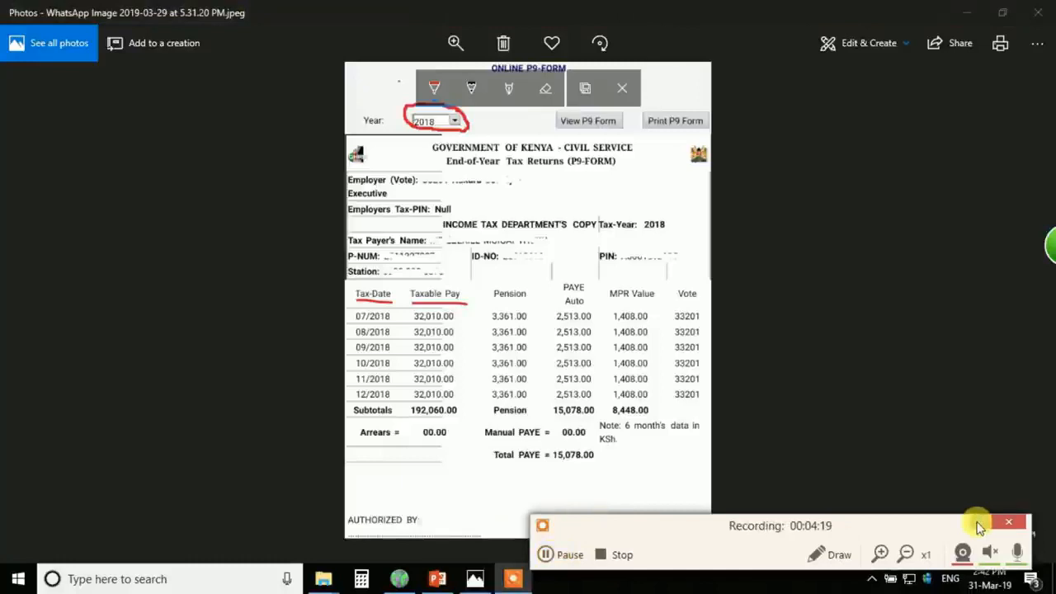
{"action": "left_click", "coordinate": [979, 522]}
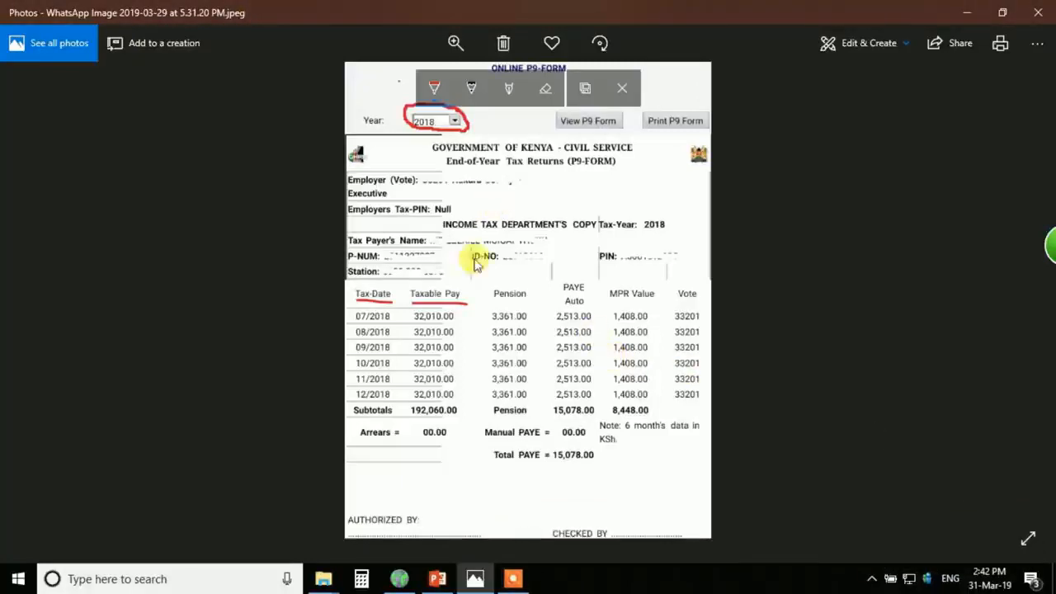
{"action": "mouse_move", "coordinate": [492, 303]}
{"action": "left_mouse_down"}
{"action": "mouse_move", "coordinate": [530, 304]}
{"action": "mouse_move", "coordinate": [502, 287]}
{"action": "mouse_move", "coordinate": [483, 300]}
{"action": "mouse_move", "coordinate": [587, 307]}
{"action": "left_mouse_up"}
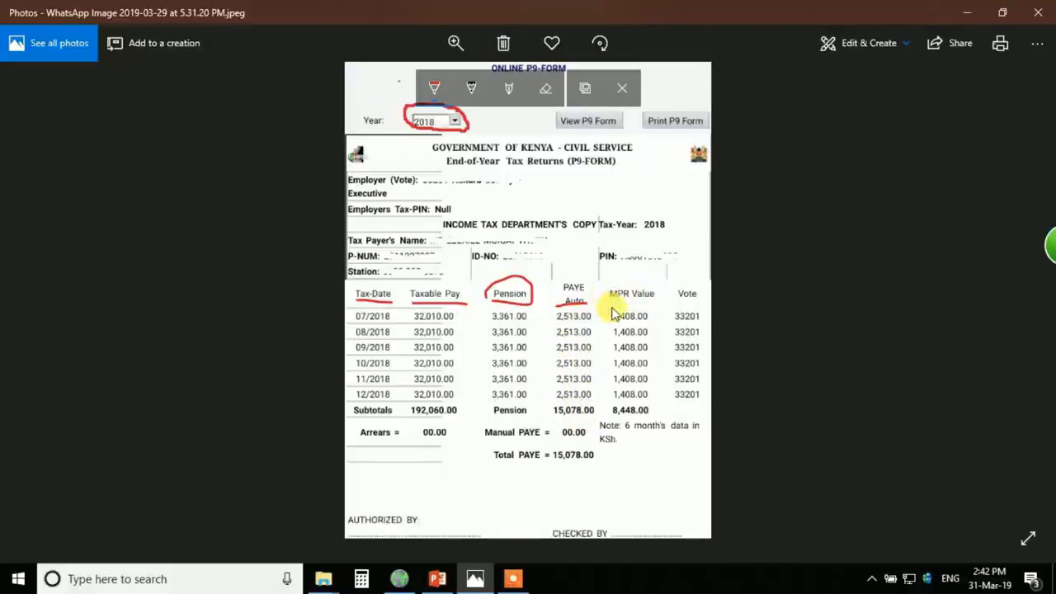
{"action": "left_click_drag", "start_coordinate": [611, 303], "coordinate": [655, 301]}
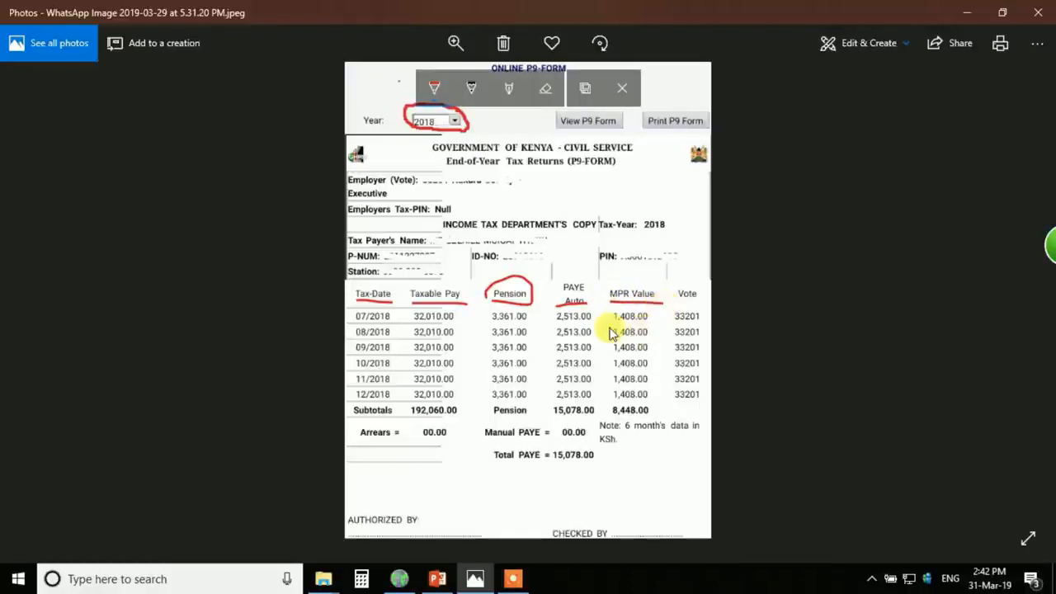
- Underline 1,408.00, 07/2018 and the 192,060.00, 15,078.00 and 8,448.00 subtotals, then return to iTax
{"action": "left_click_drag", "start_coordinate": [616, 324], "coordinate": [645, 325]}
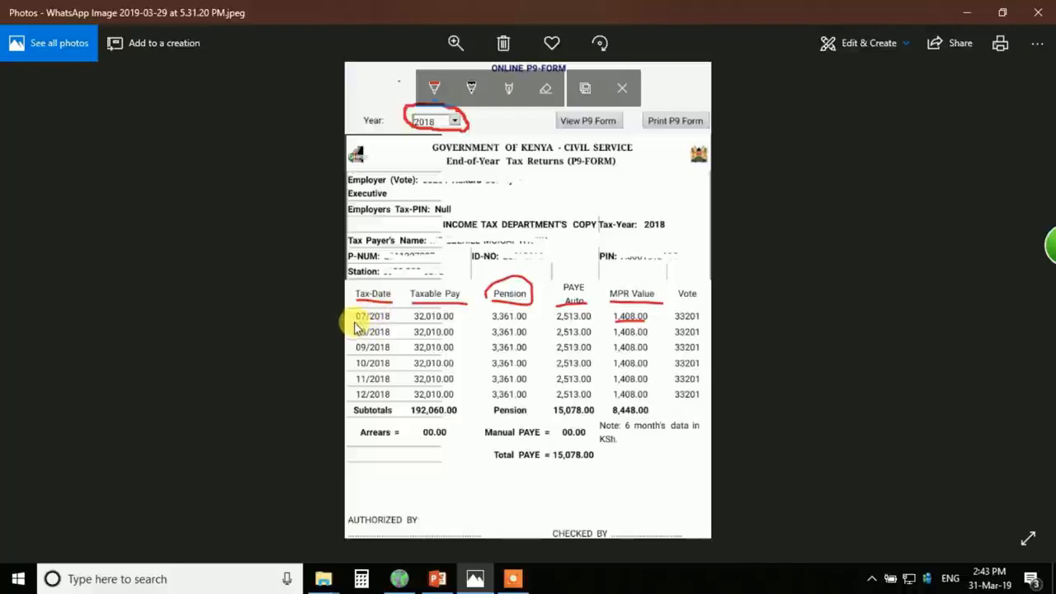
{"action": "left_click_drag", "start_coordinate": [356, 322], "coordinate": [394, 324]}
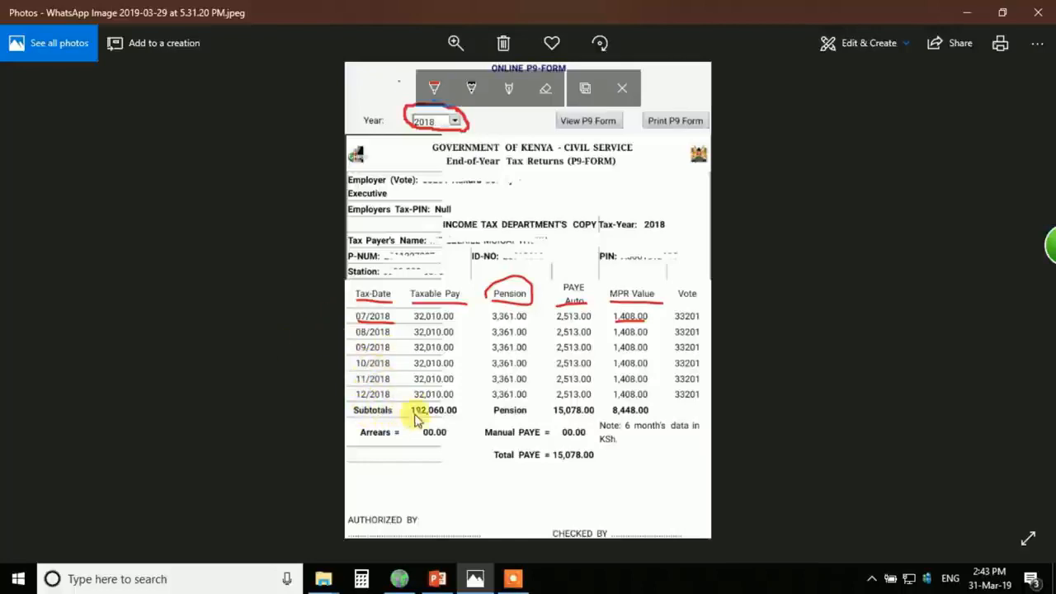
{"action": "left_click_drag", "start_coordinate": [411, 416], "coordinate": [456, 417]}
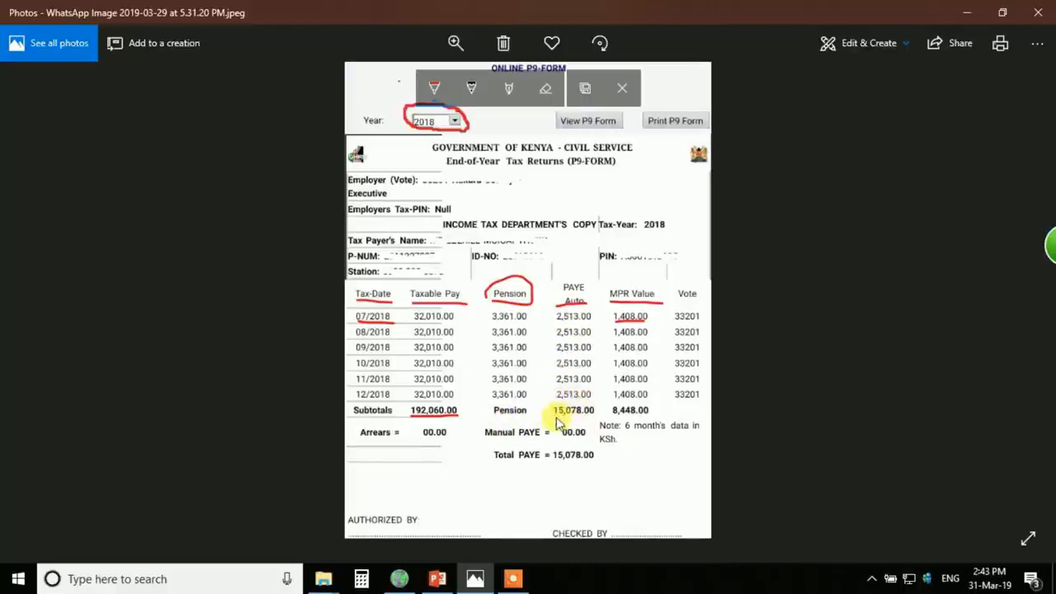
{"action": "left_click_drag", "start_coordinate": [555, 417], "coordinate": [592, 417]}
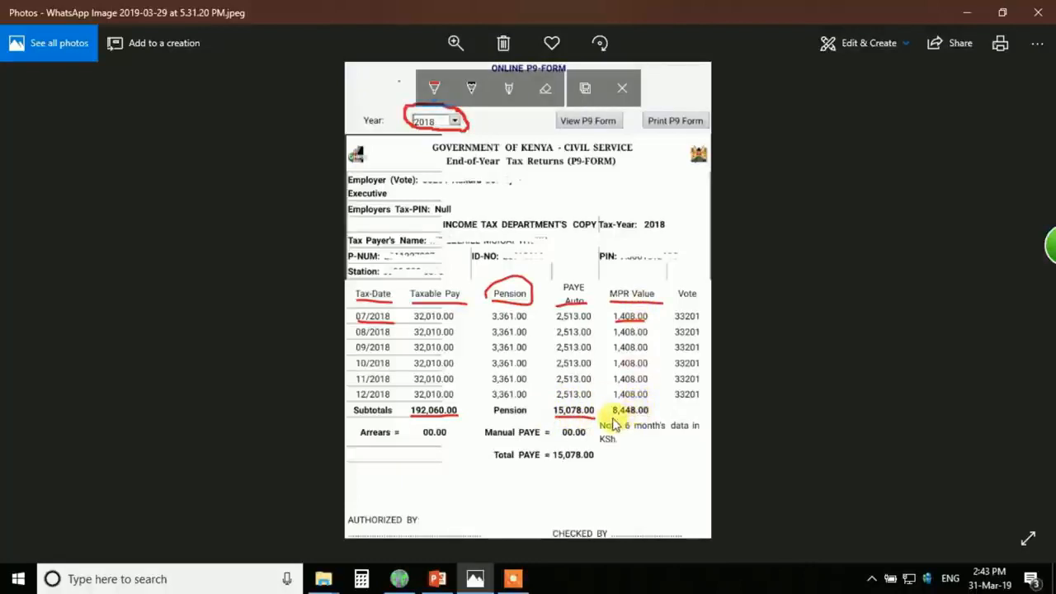
{"action": "left_click_drag", "start_coordinate": [613, 424], "coordinate": [654, 423]}
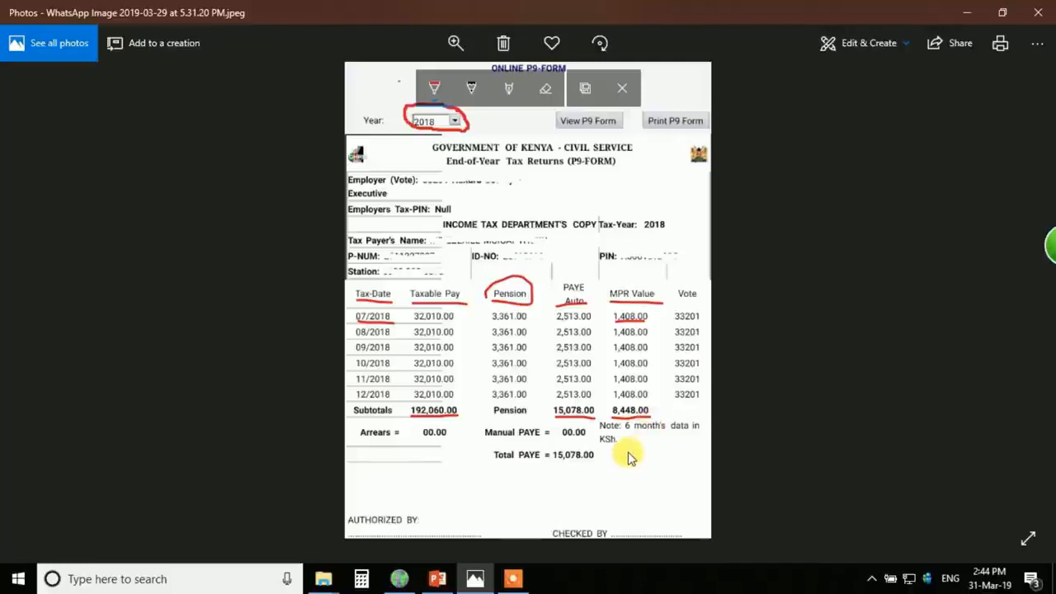
{"action": "left_click", "coordinate": [400, 578]}
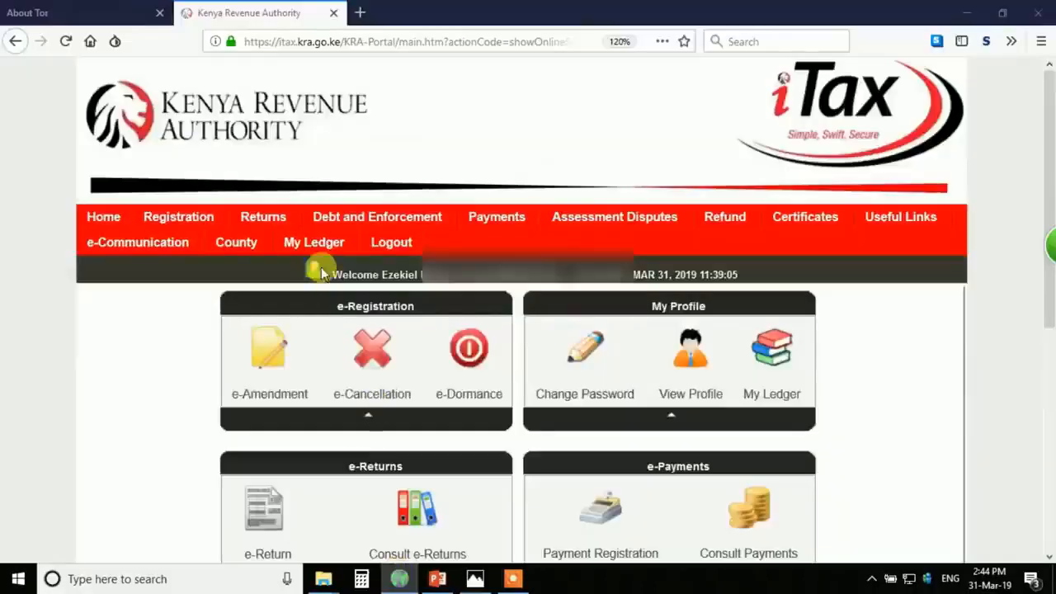
- Set browser zoom to 110%, check the About Tor tab, and return to the KRA iTax home page
{"action": "scroll", "coordinate": [147, 345], "scroll_direction": "down", "scroll_amount": 3}
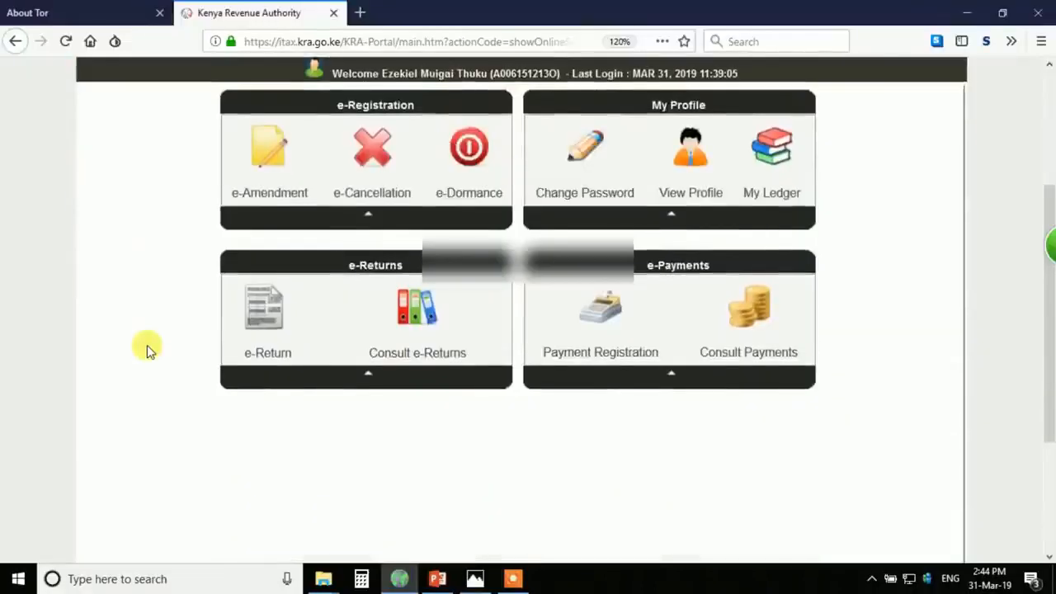
{"action": "scroll", "coordinate": [146, 345], "scroll_direction": "up", "scroll_amount": 3}
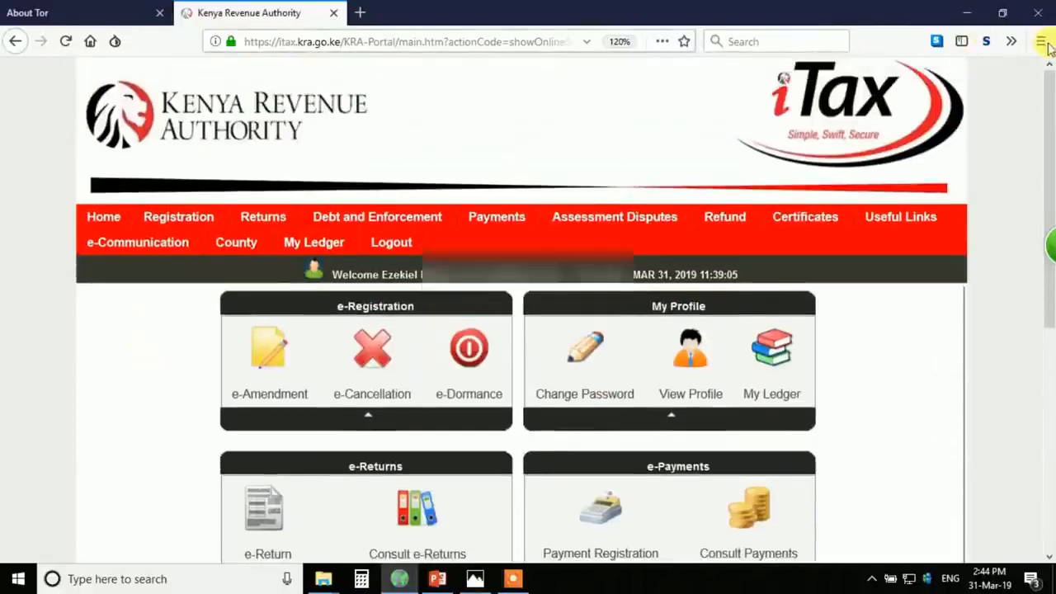
{"action": "left_click", "coordinate": [1041, 42]}
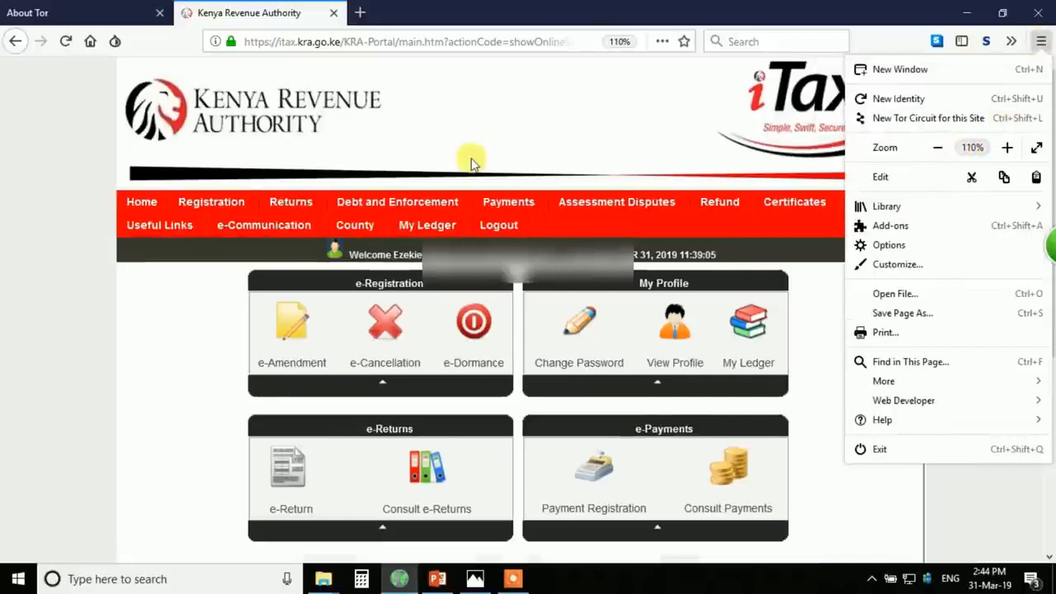
{"action": "left_click", "coordinate": [528, 140]}
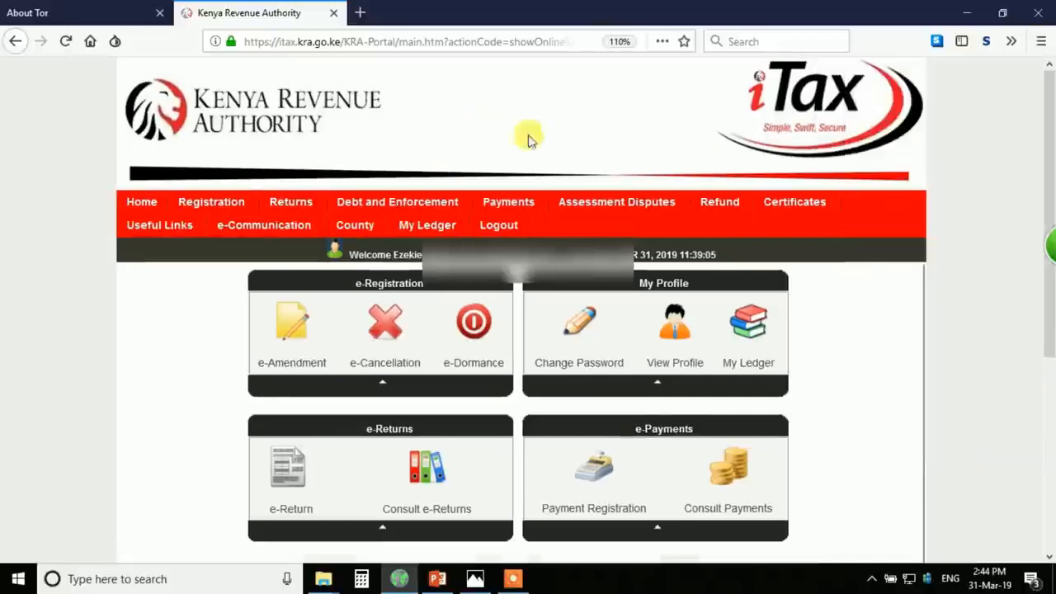
{"action": "left_click", "coordinate": [95, 13]}
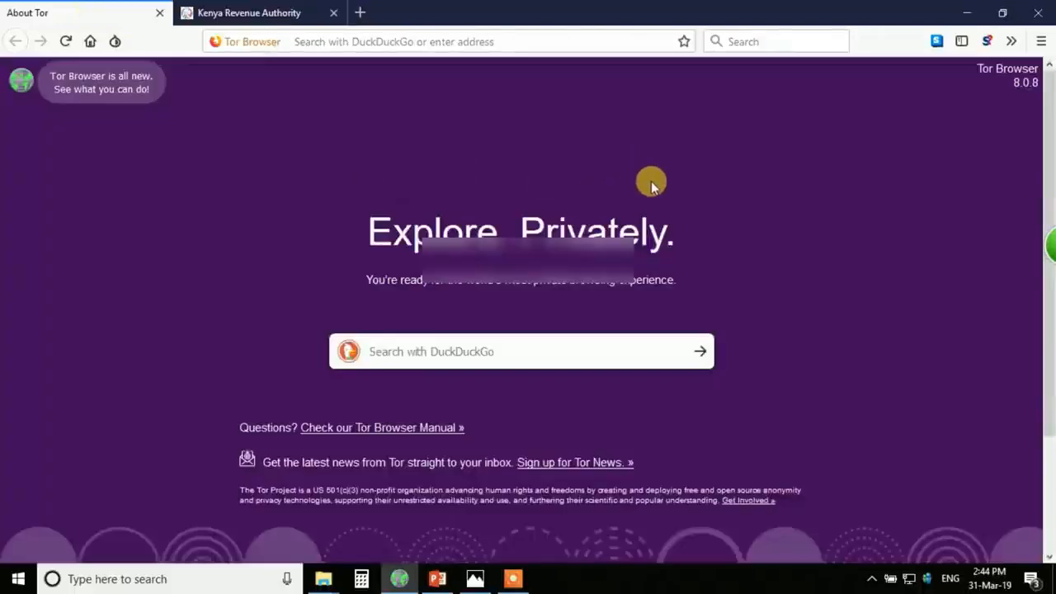
{"action": "left_click", "coordinate": [257, 13]}
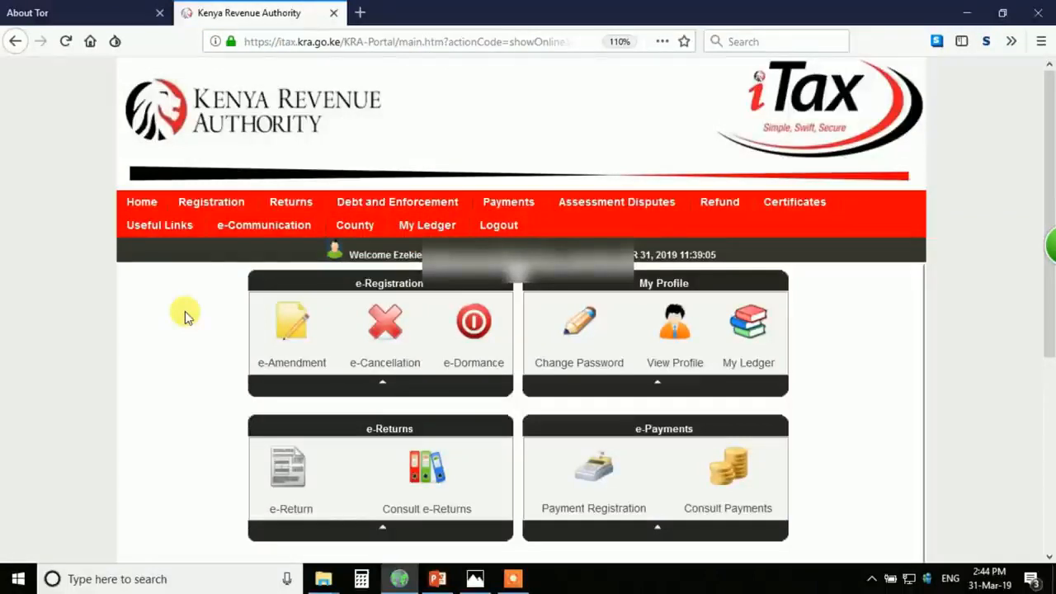
{"action": "mouse_move", "coordinate": [289, 207]}
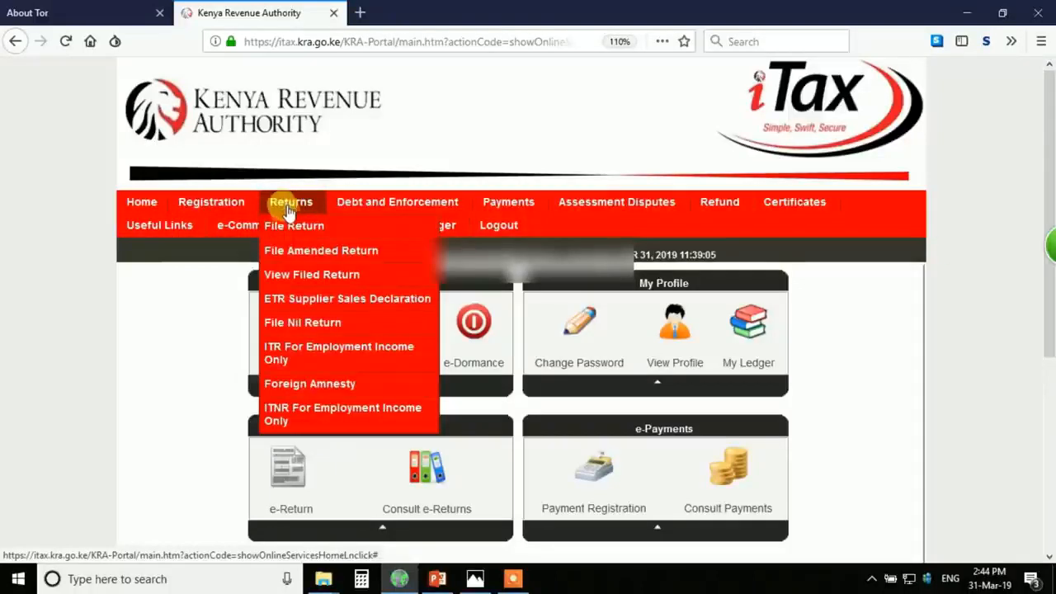
- Start an ITR for Employment Income Only for 01/01/2018–31/12/2018, declaring employment income Yes
{"action": "left_click", "coordinate": [329, 354]}
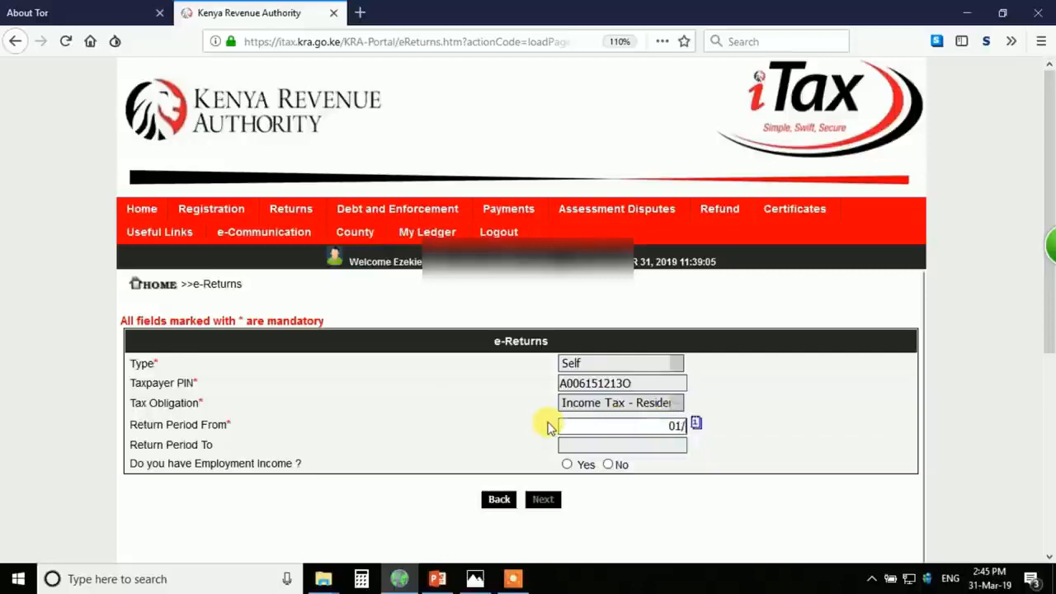
{"action": "type", "text": "1/2018"}
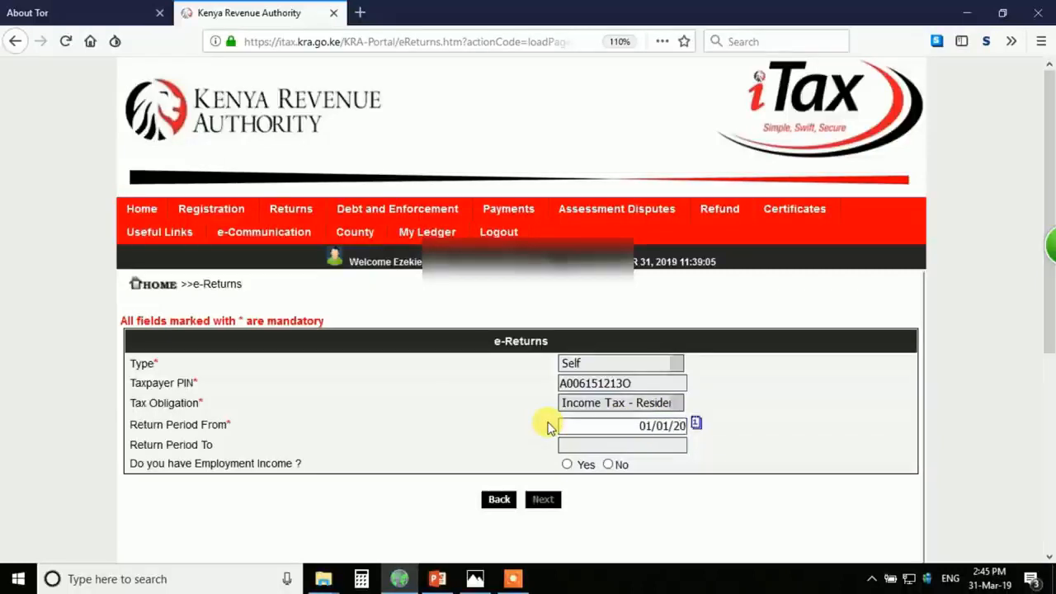
{"action": "left_click", "coordinate": [583, 445]}
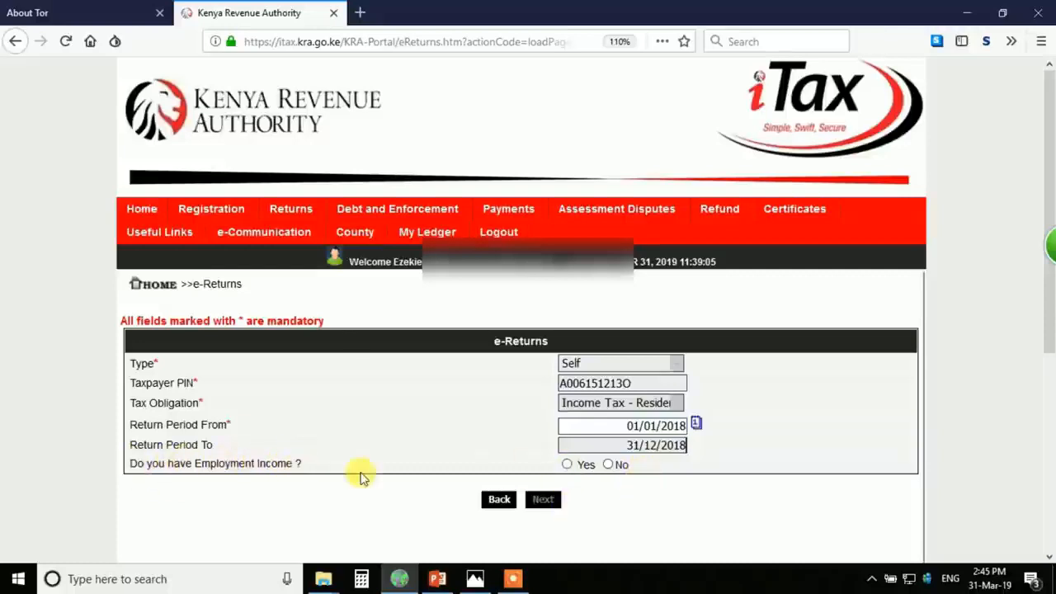
{"action": "left_click", "coordinate": [567, 465]}
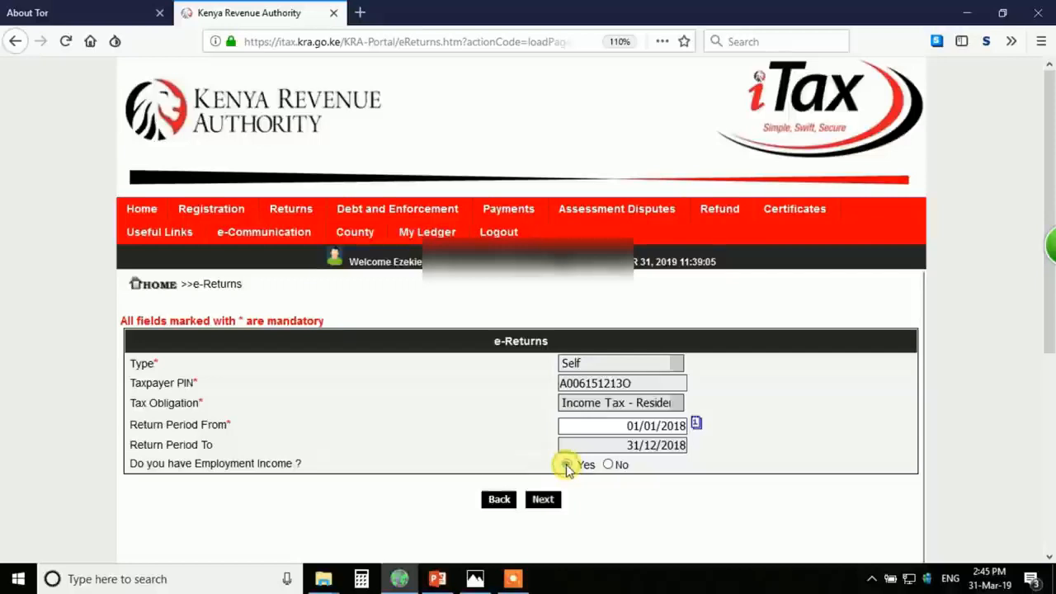
{"action": "left_click", "coordinate": [544, 501]}
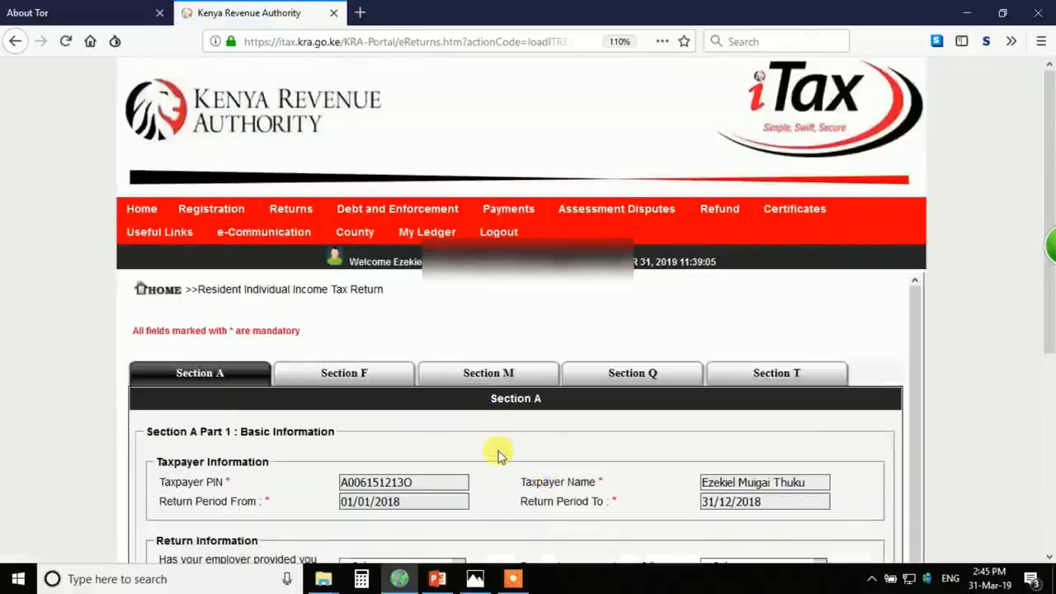
- Preview Sections F, M, Q and T, then return to Section A basic information
{"action": "scroll", "coordinate": [498, 456], "scroll_direction": "down", "scroll_amount": 3}
{"action": "scroll", "coordinate": [498, 456], "scroll_direction": "up", "scroll_amount": 3}
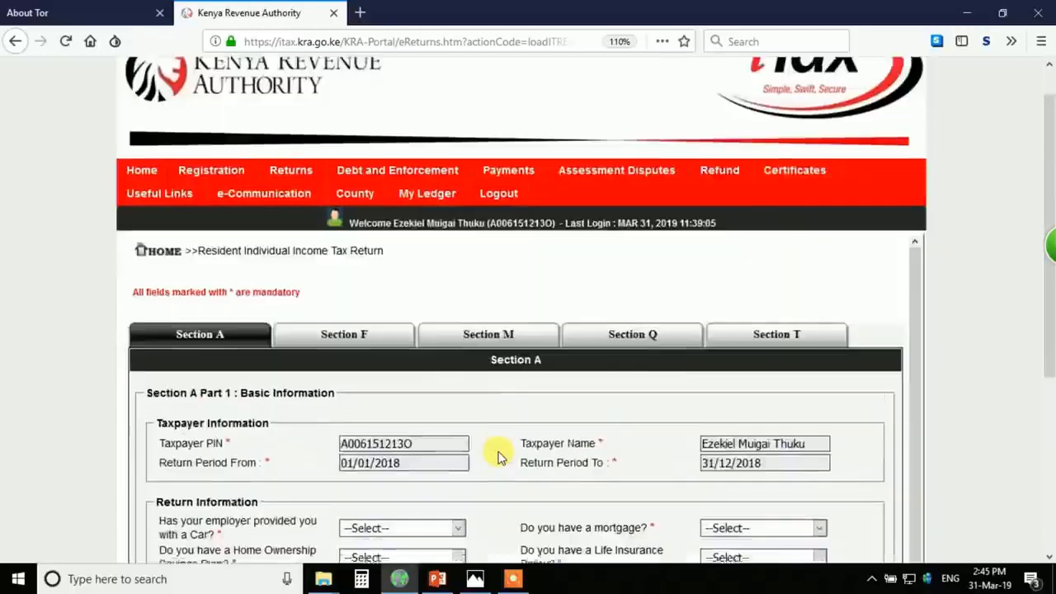
{"action": "scroll", "coordinate": [499, 456], "scroll_direction": "up", "scroll_amount": 1}
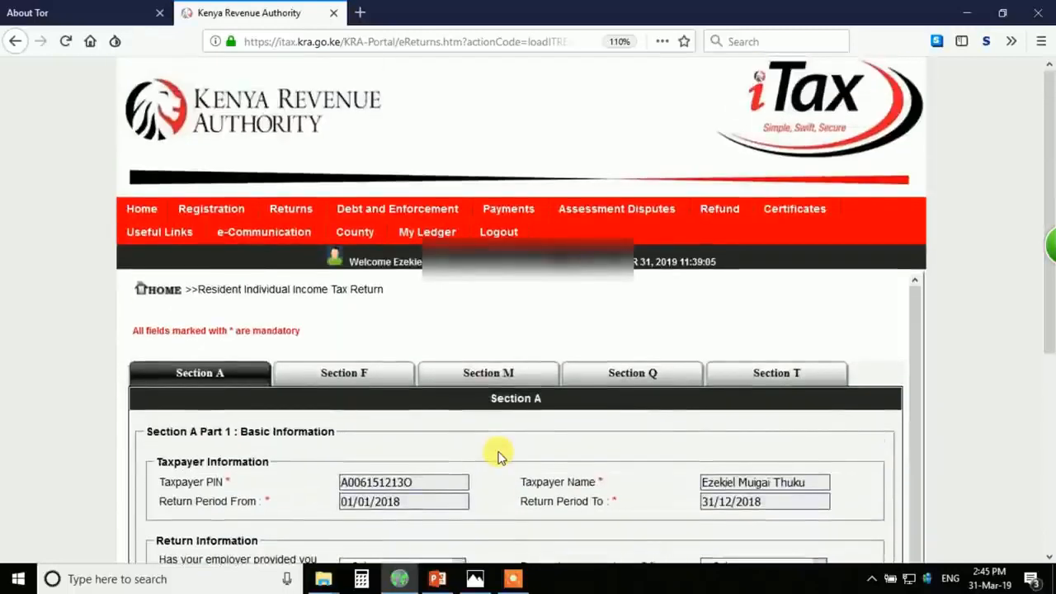
{"action": "left_click", "coordinate": [346, 378]}
{"action": "left_click", "coordinate": [490, 373]}
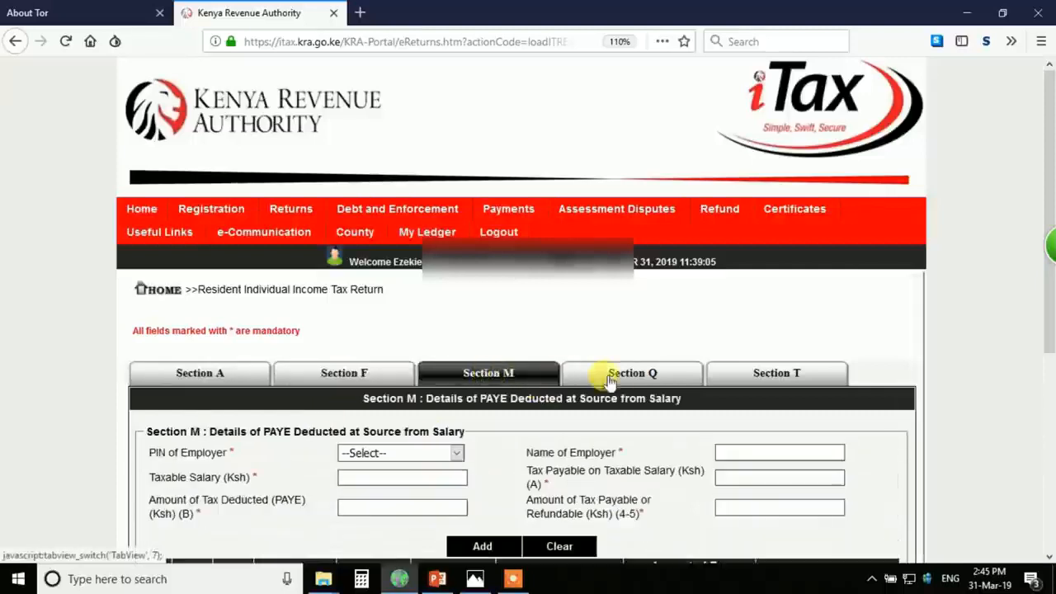
{"action": "left_click", "coordinate": [632, 373]}
{"action": "left_click", "coordinate": [760, 376]}
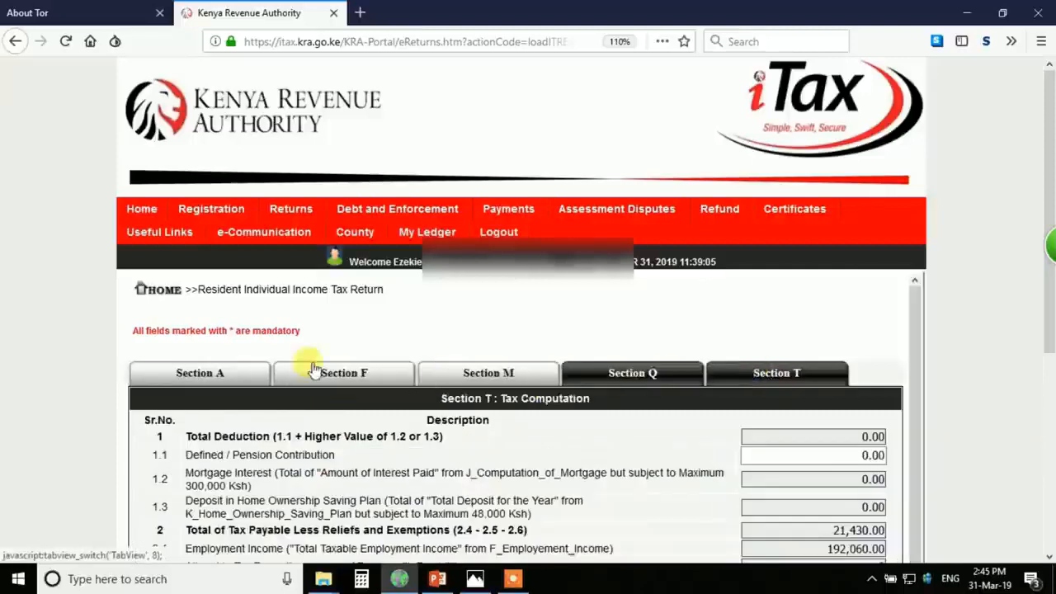
{"action": "left_click", "coordinate": [182, 372]}
{"action": "scroll", "coordinate": [182, 373], "scroll_direction": "down", "scroll_amount": 1}
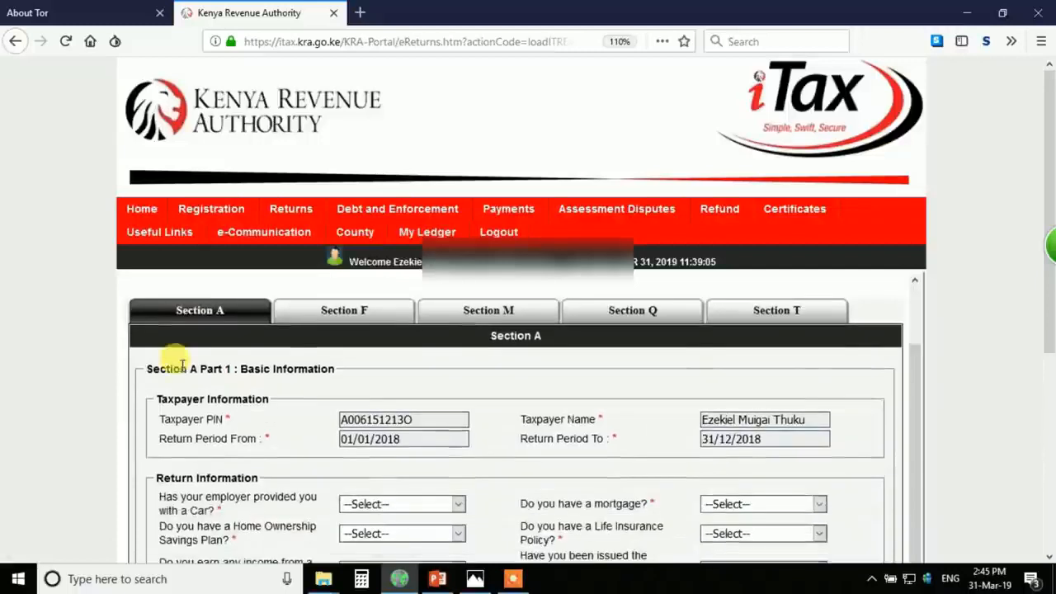
{"action": "scroll", "coordinate": [89, 425], "scroll_direction": "down", "scroll_amount": 3}
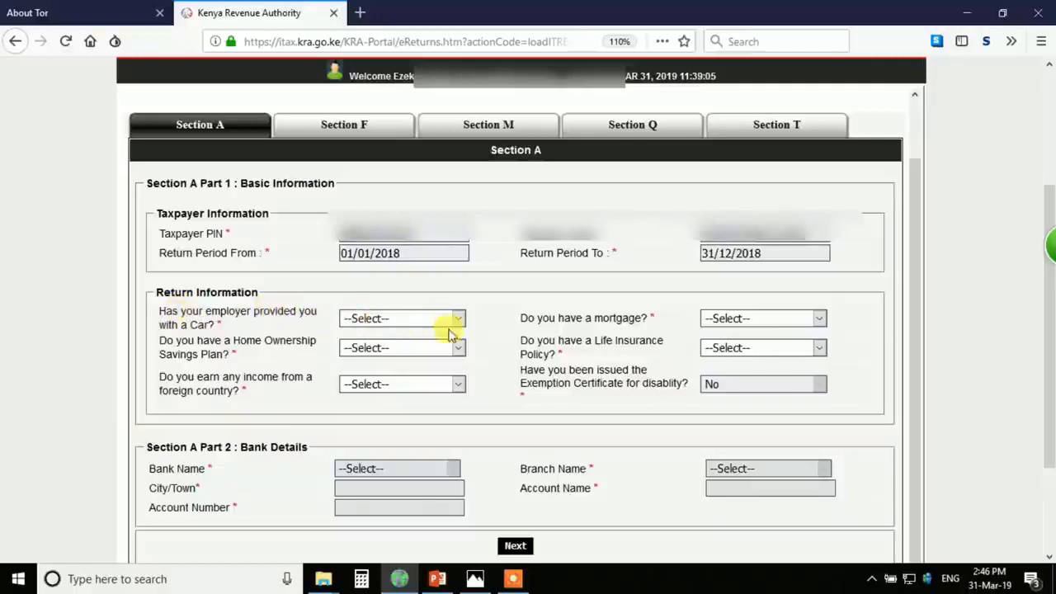
- Answer No to the car, home-ownership savings, foreign income, mortgage and life insurance questions
{"action": "left_click", "coordinate": [419, 320]}
{"action": "left_click", "coordinate": [353, 378]}
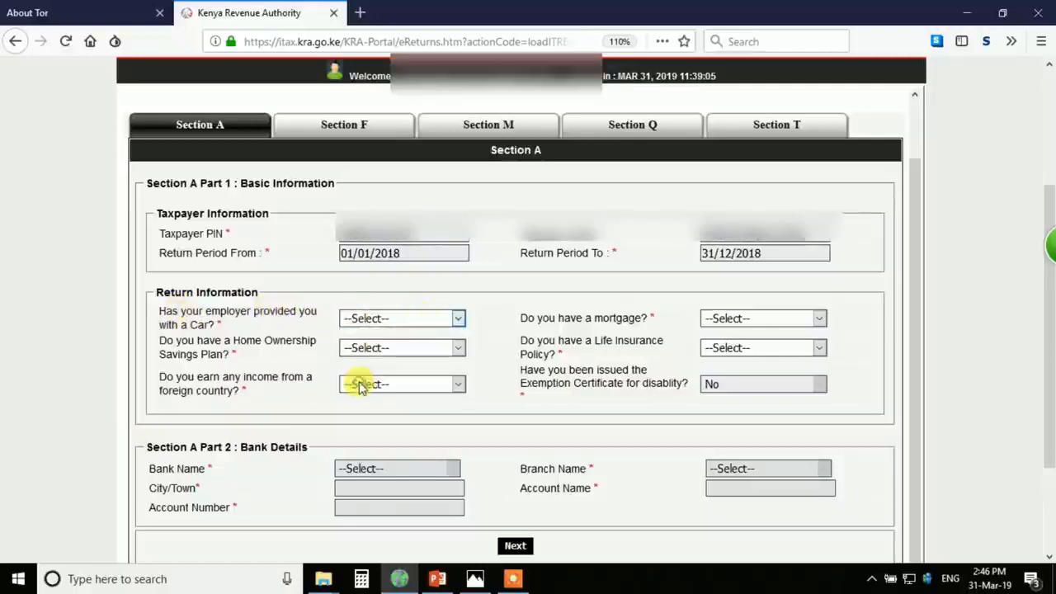
{"action": "left_click", "coordinate": [379, 349]}
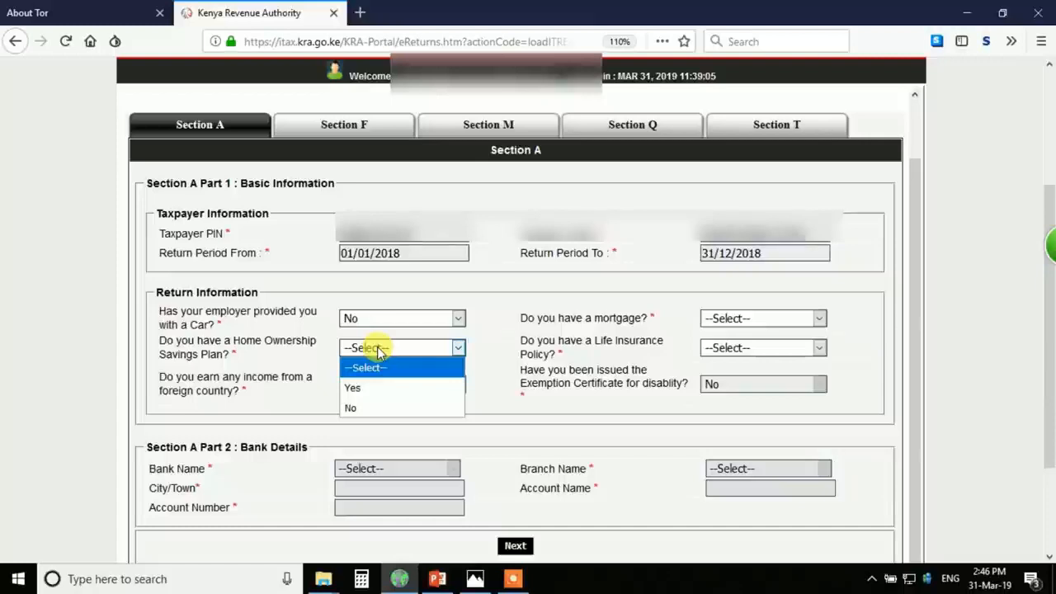
{"action": "left_click", "coordinate": [361, 407]}
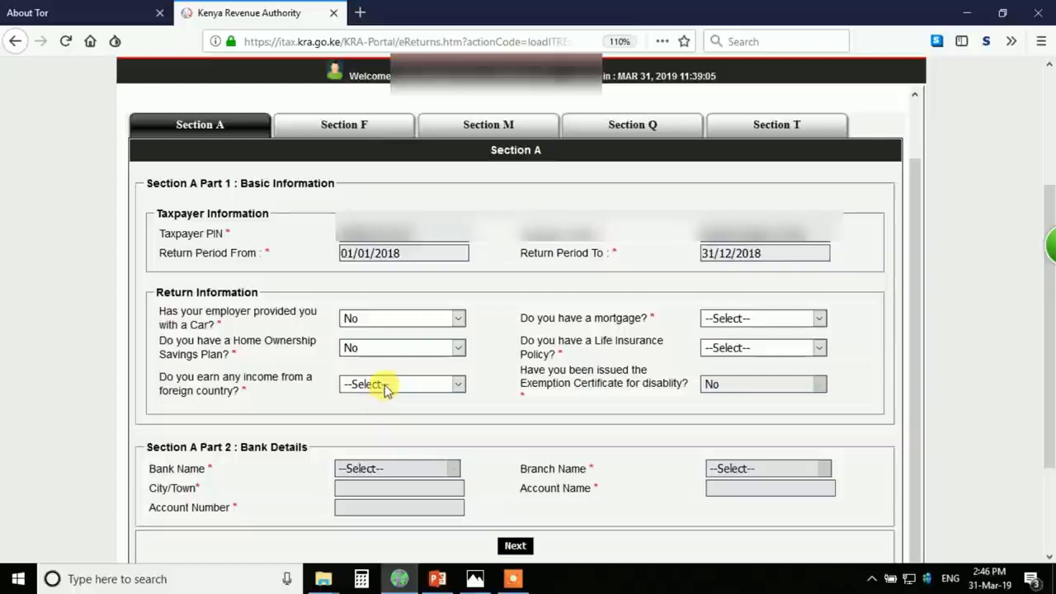
{"action": "left_click", "coordinate": [385, 386]}
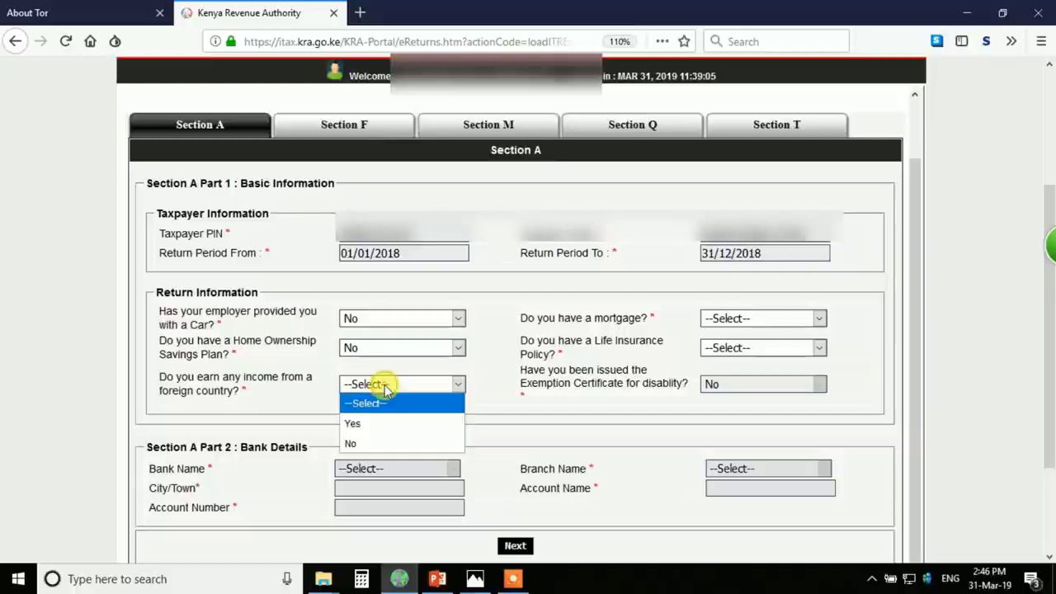
{"action": "left_click", "coordinate": [385, 445]}
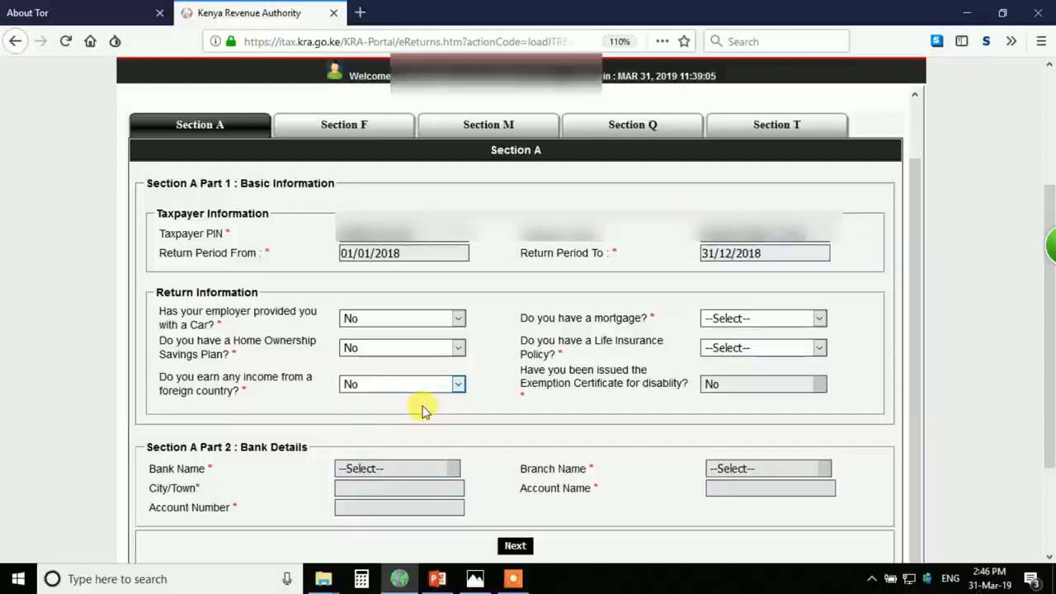
{"action": "left_click", "coordinate": [758, 328]}
{"action": "left_click", "coordinate": [735, 377]}
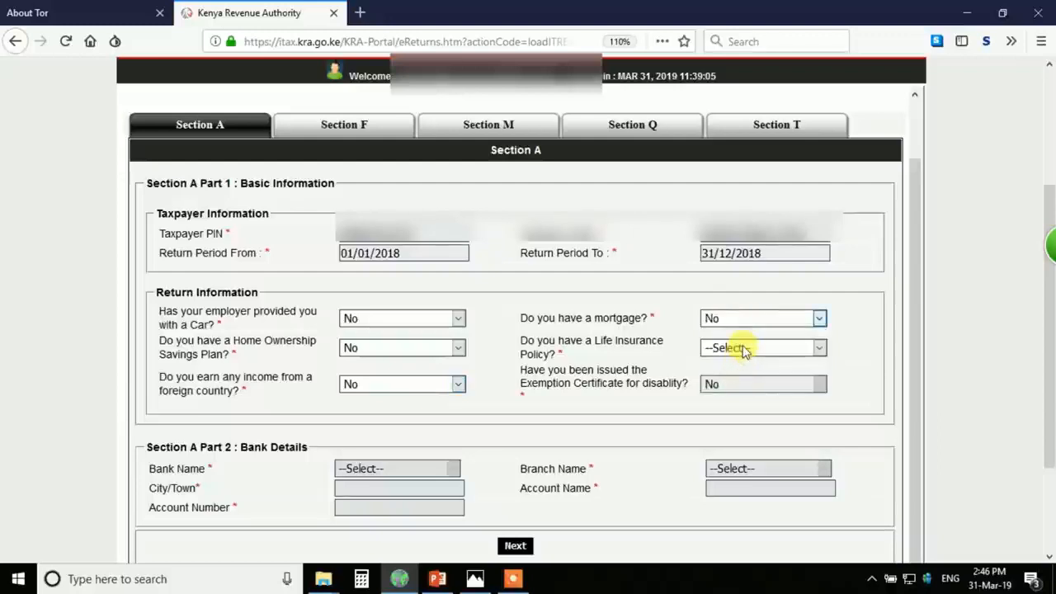
{"action": "left_click", "coordinate": [744, 350]}
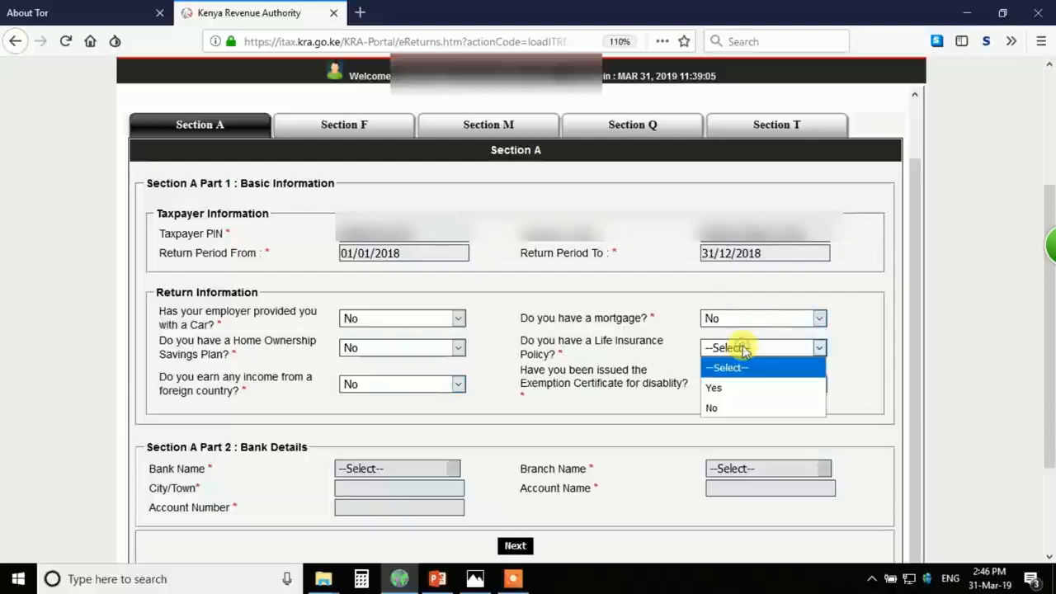
{"action": "left_click", "coordinate": [715, 409]}
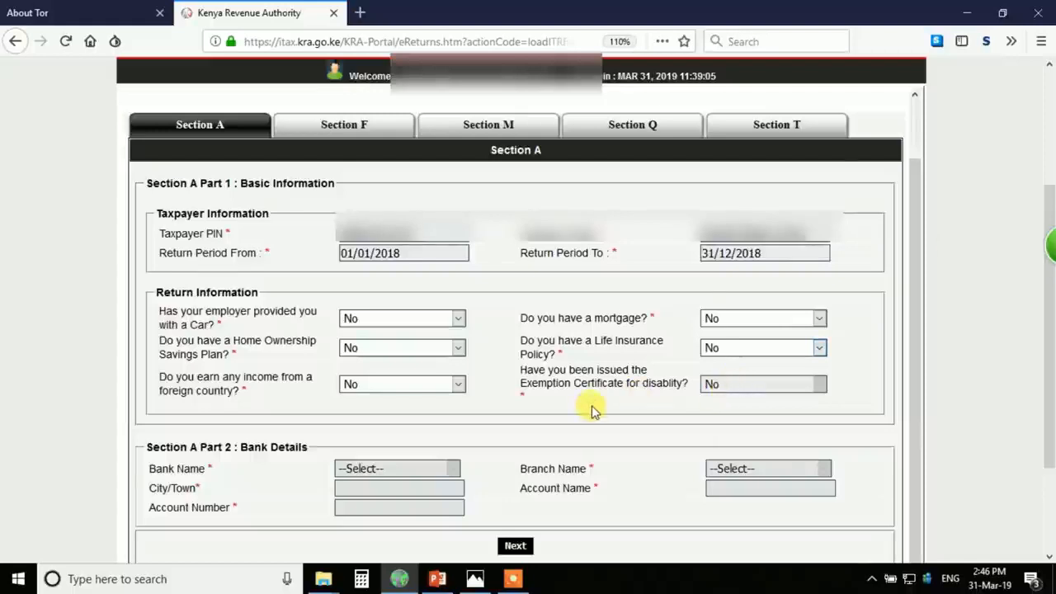
{"action": "scroll", "coordinate": [591, 405], "scroll_direction": "down", "scroll_amount": 3}
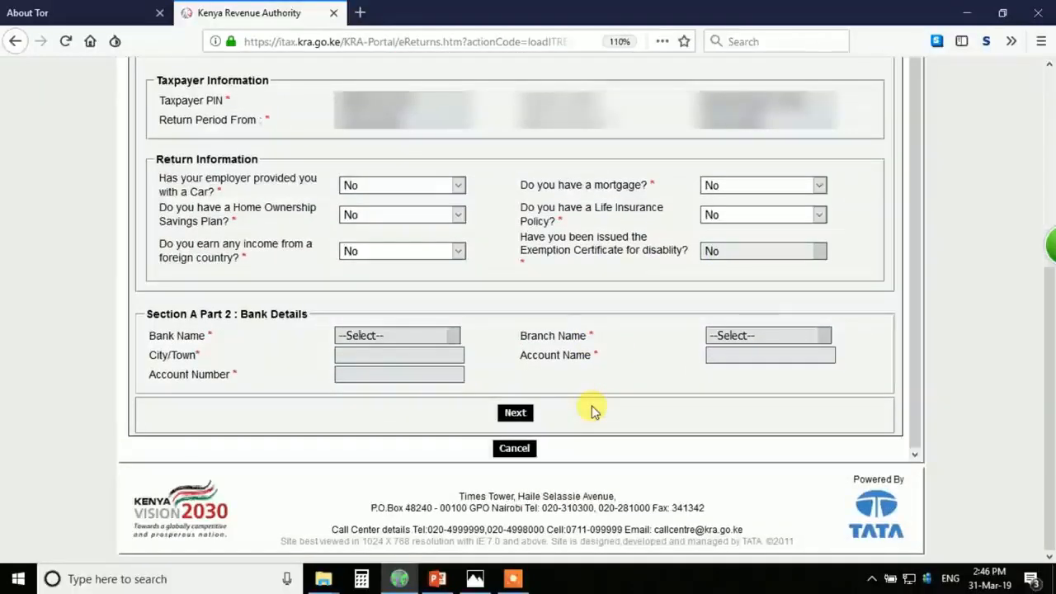
- Open Section F with 192,060.00 gross pay and bring up the P9 photo to compare
{"action": "left_click", "coordinate": [515, 414]}
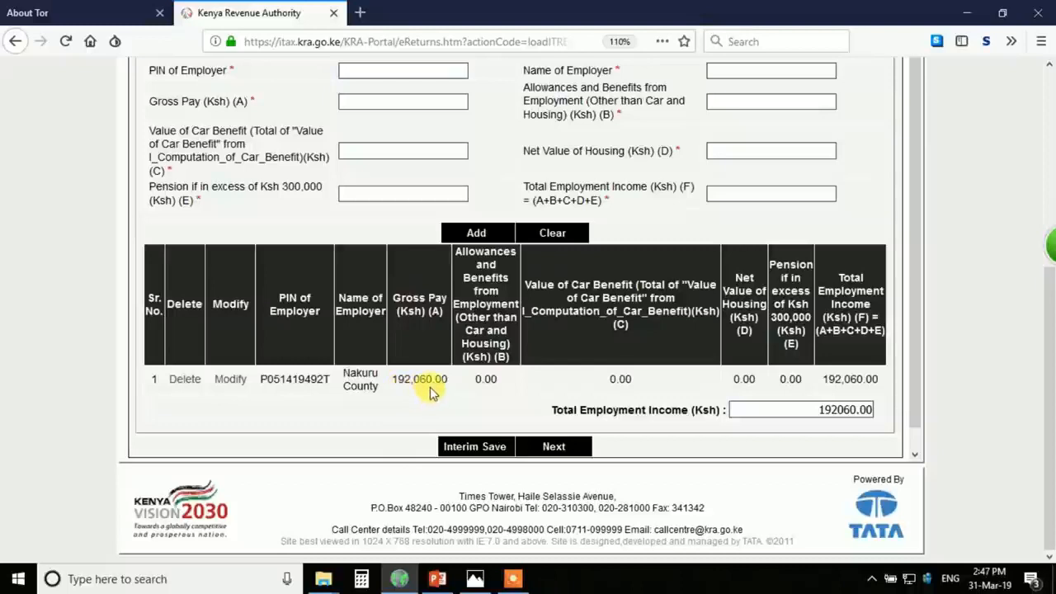
{"action": "left_click", "coordinate": [476, 579]}
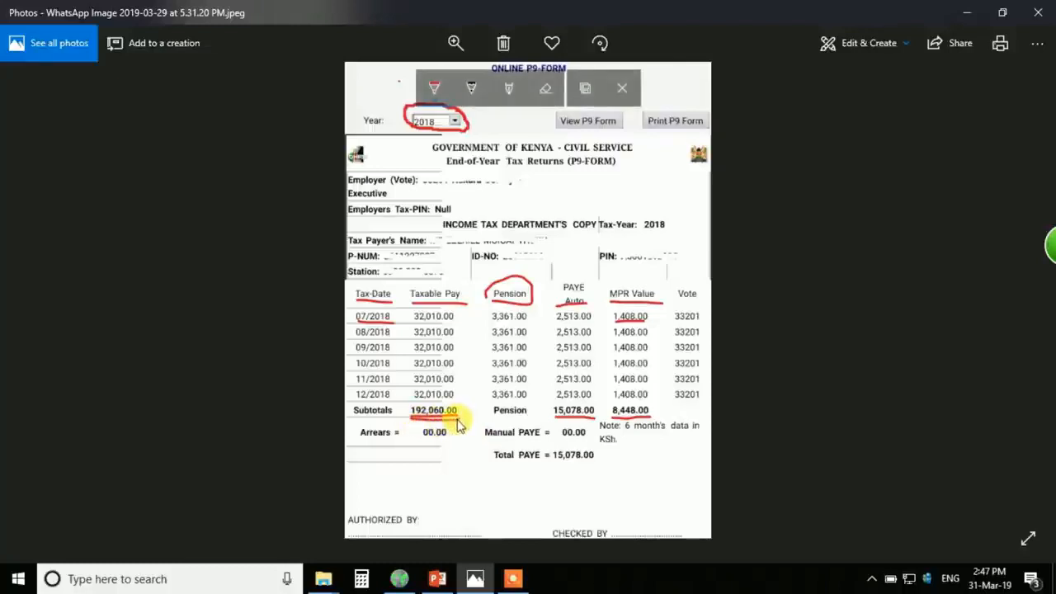
- Return to the iTax return and advance to Section M showing 15,075.60 PAYE deducted
{"action": "left_click", "coordinate": [413, 583]}
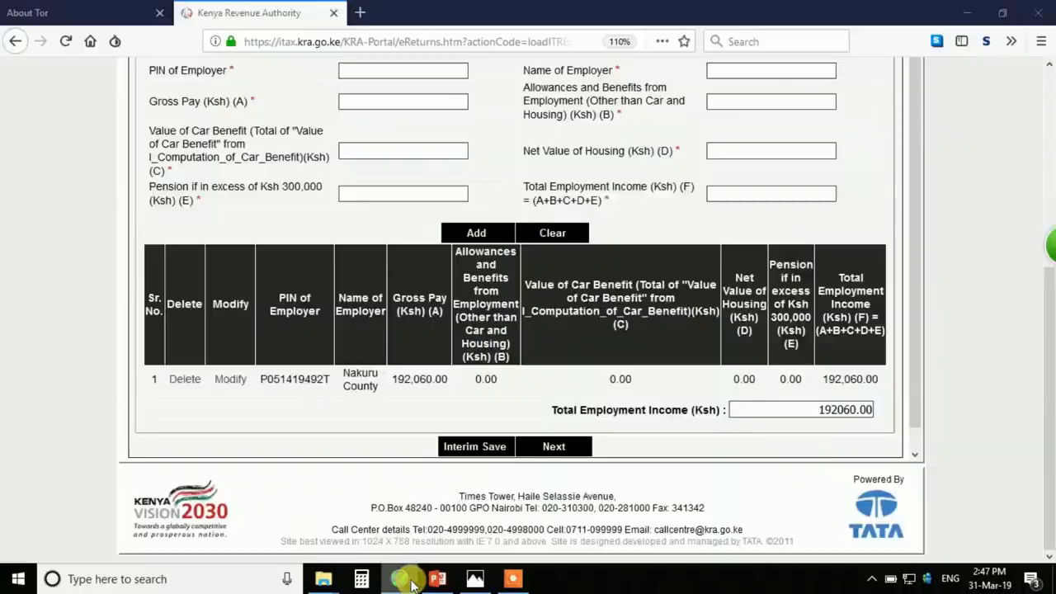
{"action": "left_click", "coordinate": [547, 449]}
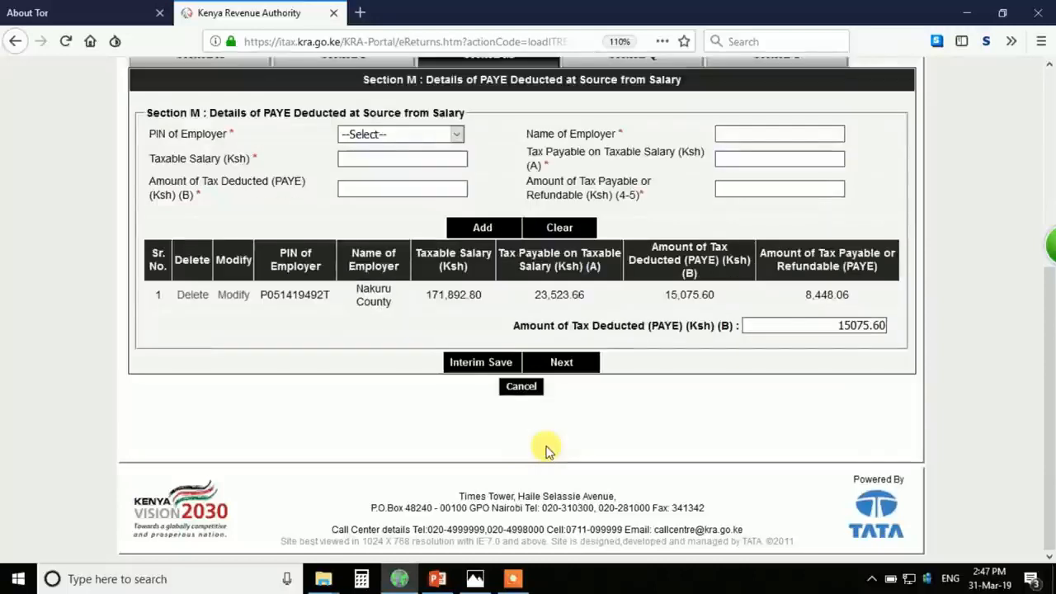
- Select the 15075.60 PAYE total and underline the P9's Total PAYE of 15,078.00 in red
{"action": "scroll", "coordinate": [547, 450], "scroll_direction": "up", "scroll_amount": 2}
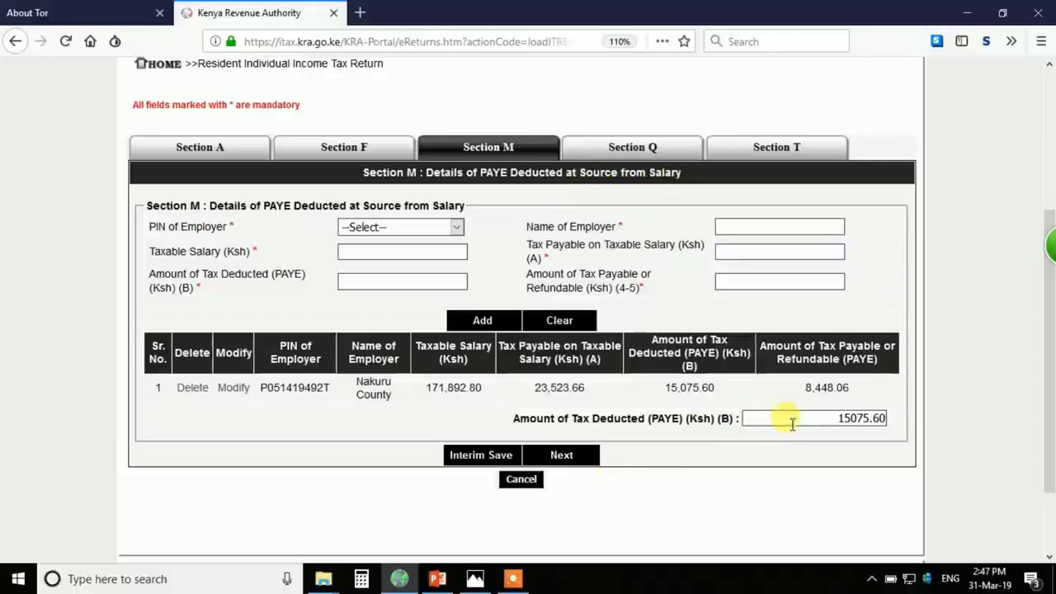
{"action": "left_click_drag", "start_coordinate": [833, 418], "coordinate": [891, 423]}
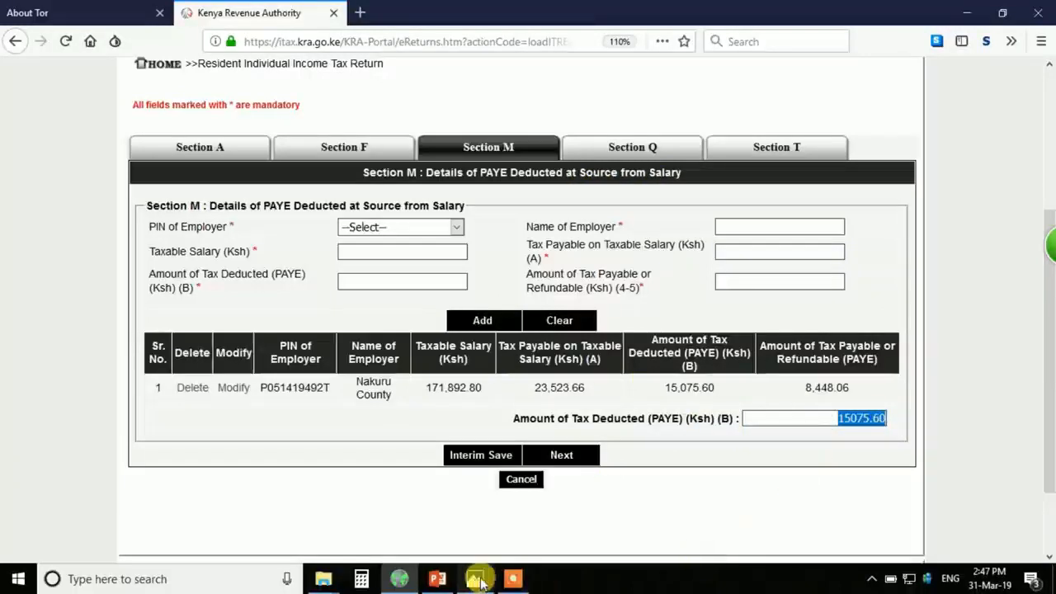
{"action": "mouse_move", "coordinate": [475, 578]}
{"action": "left_click", "coordinate": [545, 532]}
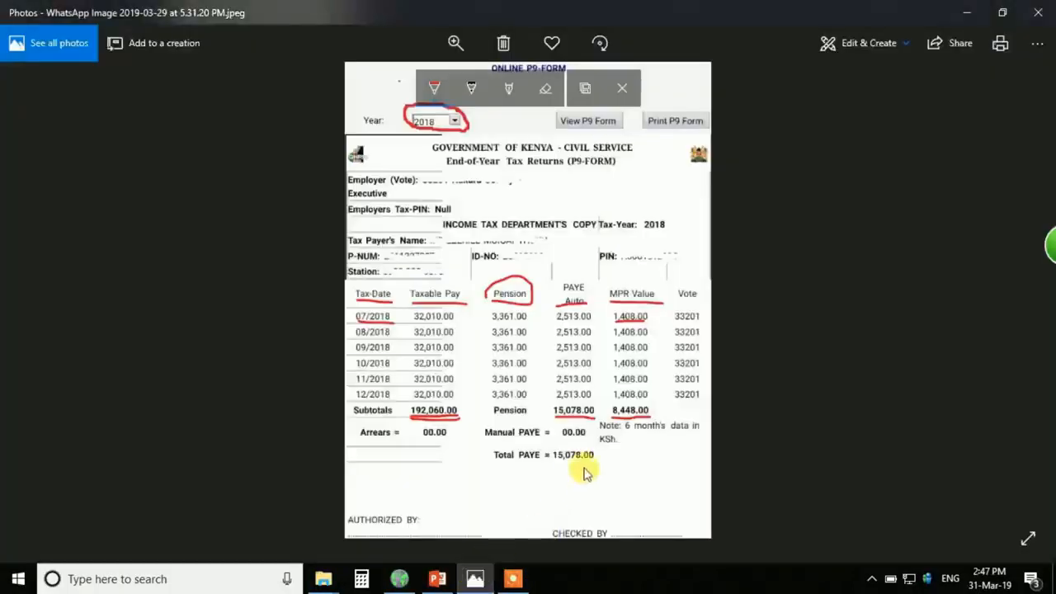
{"action": "left_click_drag", "start_coordinate": [553, 465], "coordinate": [616, 468]}
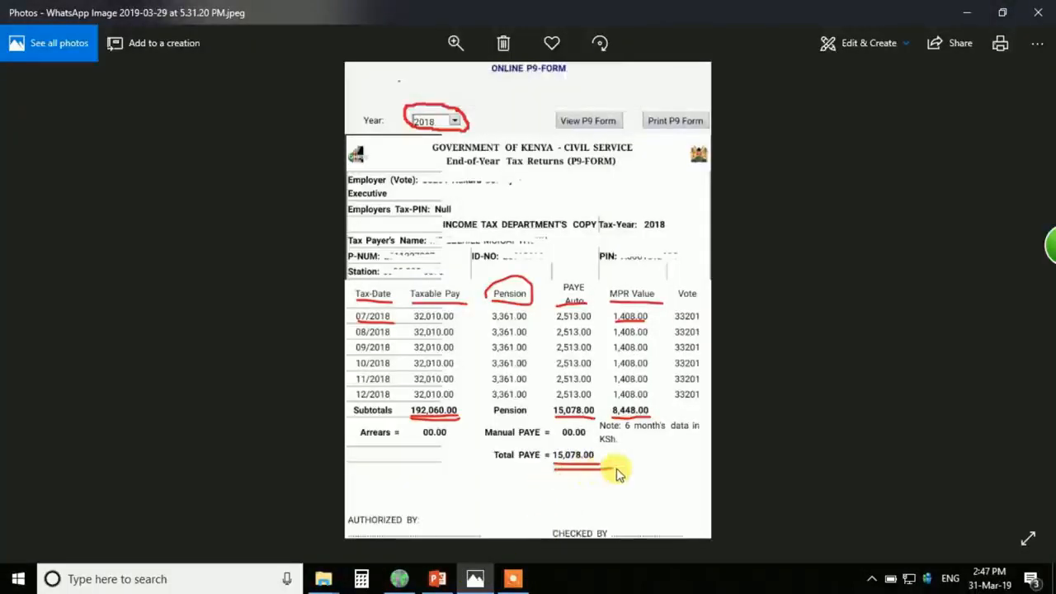
- Go back to the iTax return and advance to Section Q, income tax paid in advance
{"action": "left_click", "coordinate": [513, 580]}
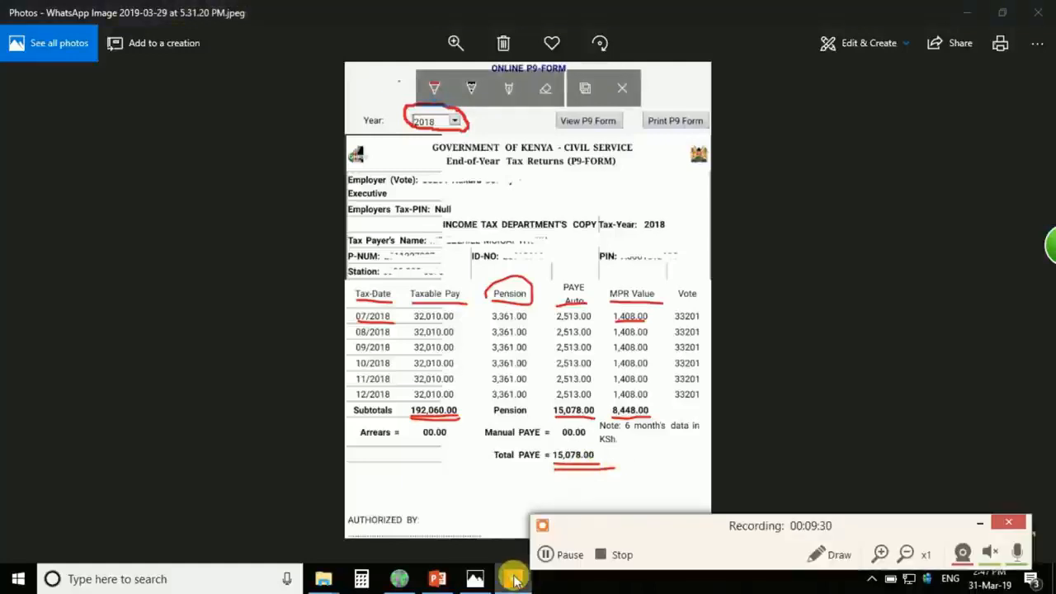
{"action": "left_click", "coordinate": [979, 522]}
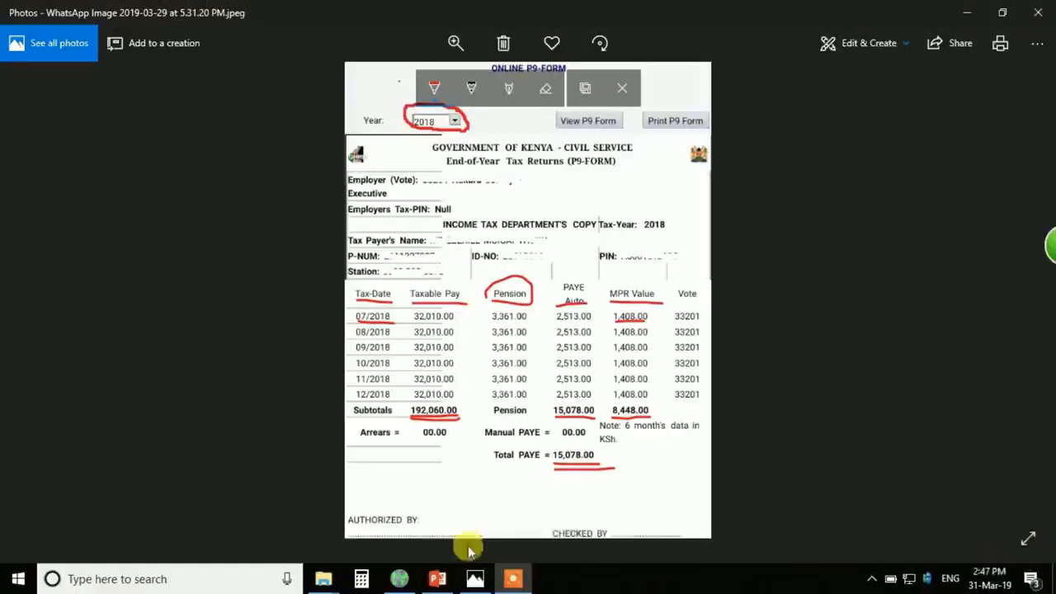
{"action": "left_click", "coordinate": [399, 580]}
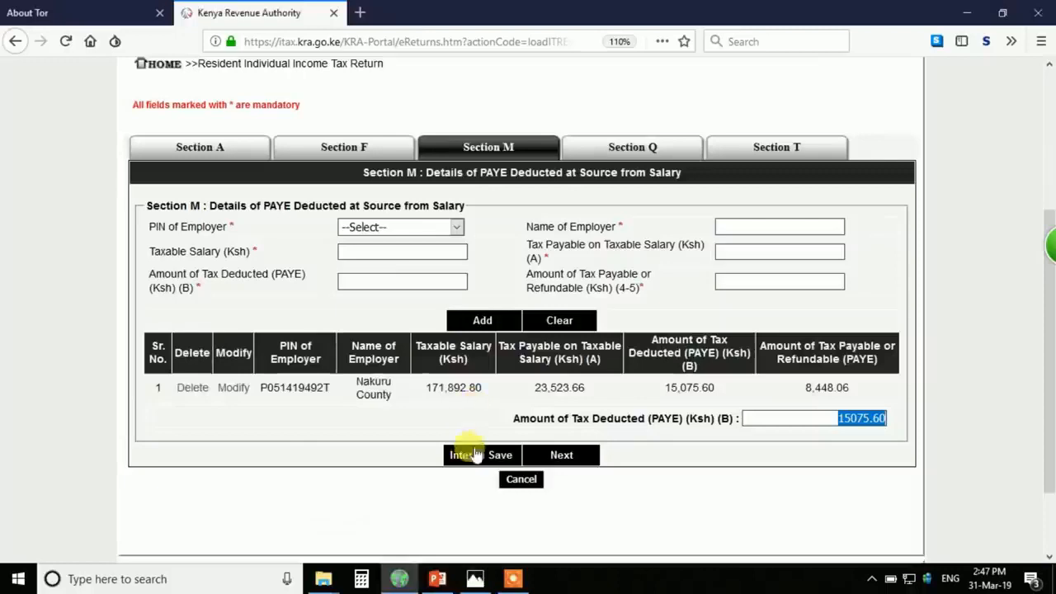
{"action": "left_click", "coordinate": [551, 454]}
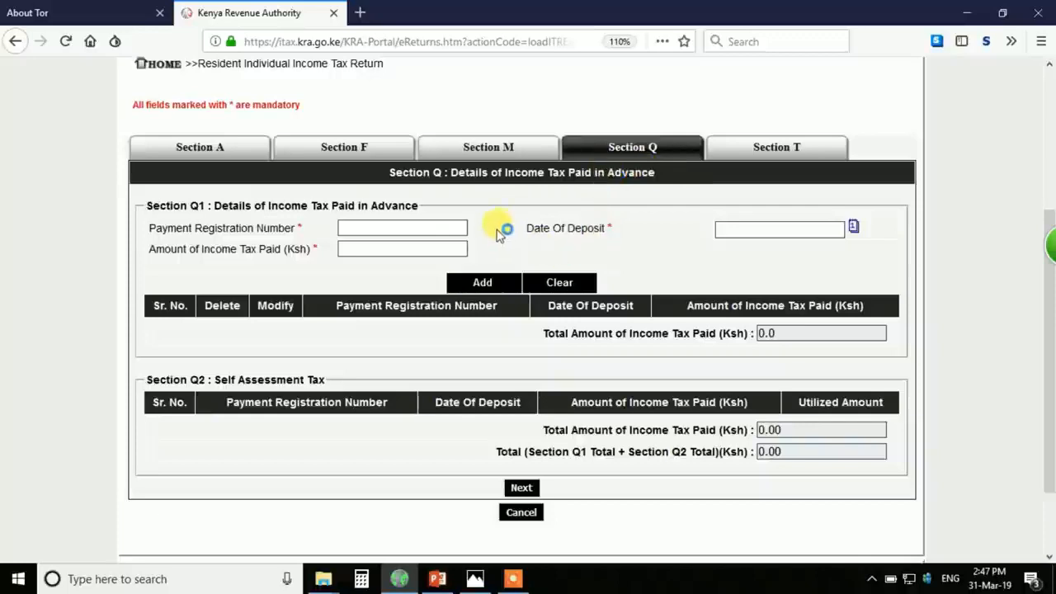
- Leave Section Q empty and review Section T: 21,430.00 payable, 15,075.60 credits, 6,354.40 due
{"action": "left_click", "coordinate": [427, 225]}
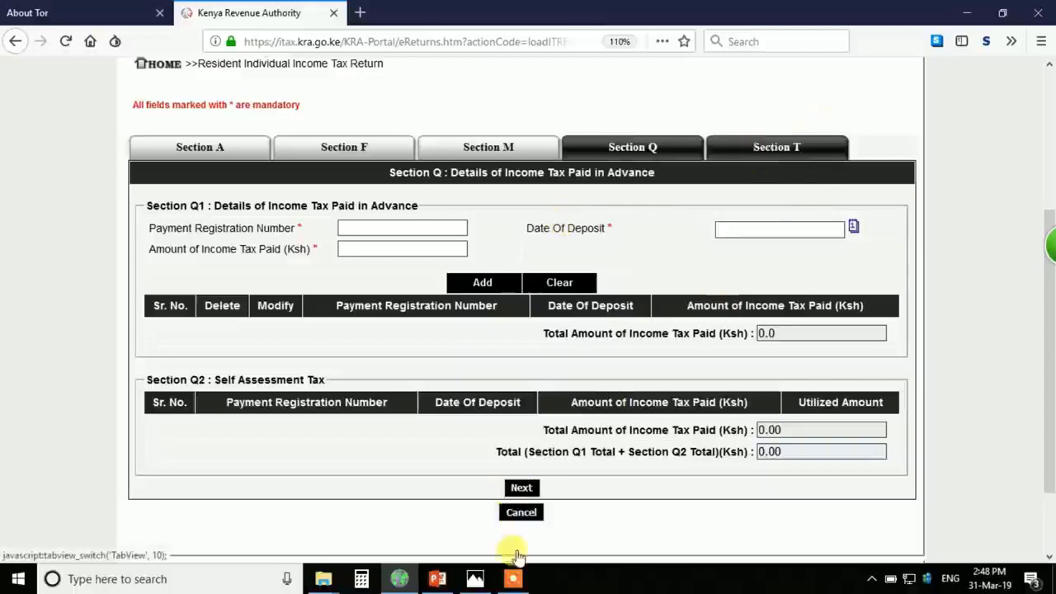
{"action": "left_click", "coordinate": [521, 489]}
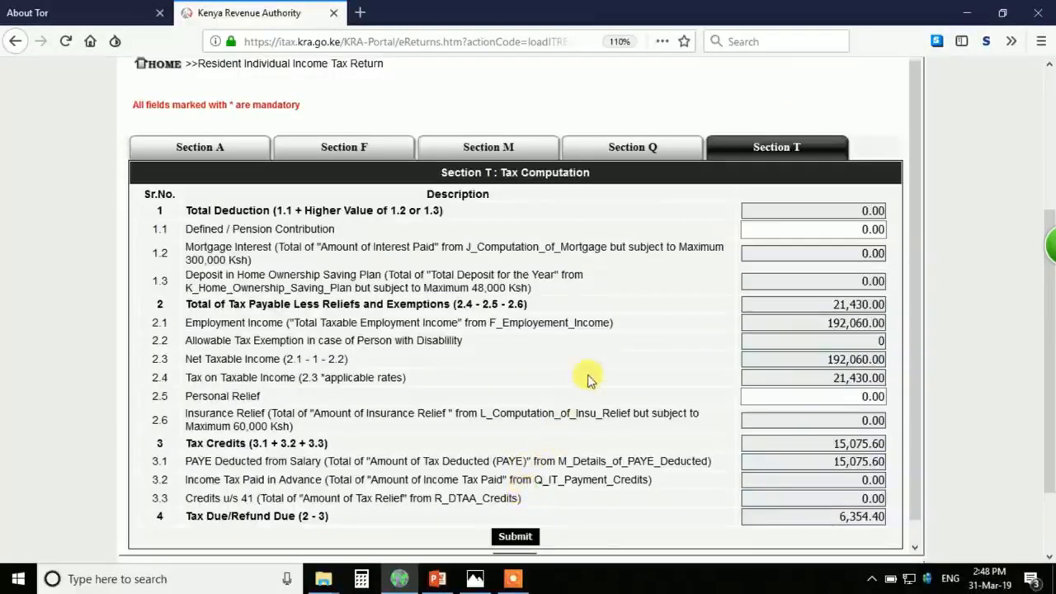
{"action": "scroll", "coordinate": [589, 378], "scroll_direction": "down", "scroll_amount": 2}
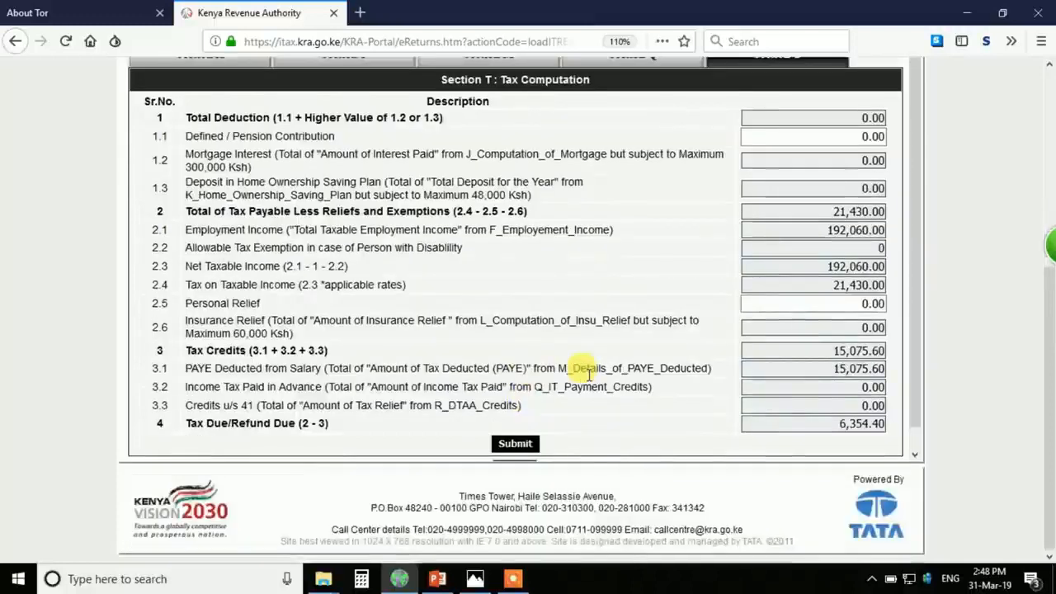
{"action": "scroll", "coordinate": [589, 373], "scroll_direction": "up", "scroll_amount": 4}
{"action": "scroll", "coordinate": [589, 378], "scroll_direction": "down", "scroll_amount": 2}
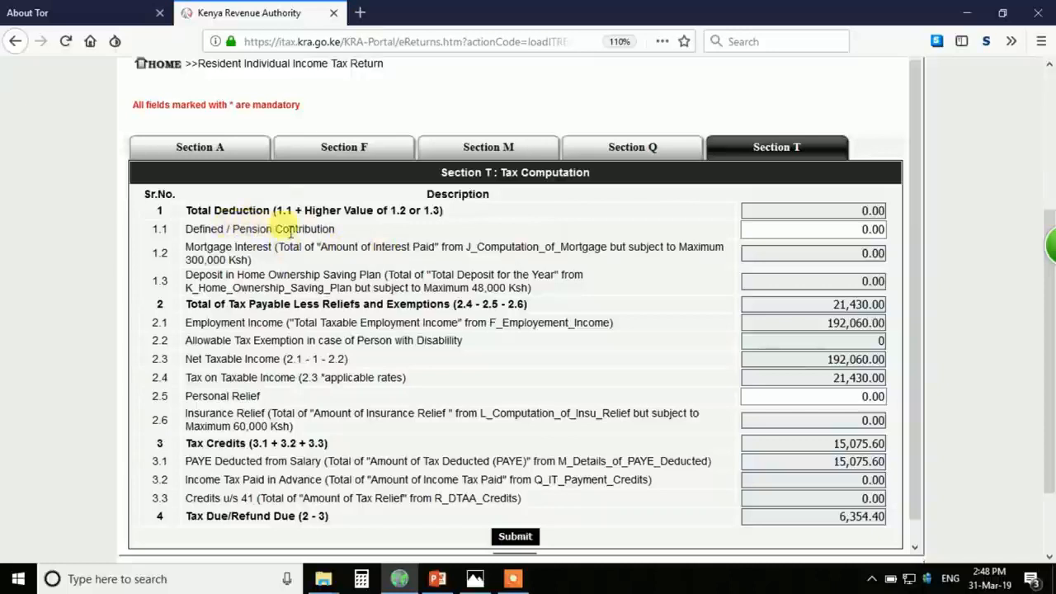
- Enter 20,166 as the defined/pension contribution, reducing net taxable income to 171,894.00 and tax due to 3,329.50
{"action": "left_click", "coordinate": [475, 583]}
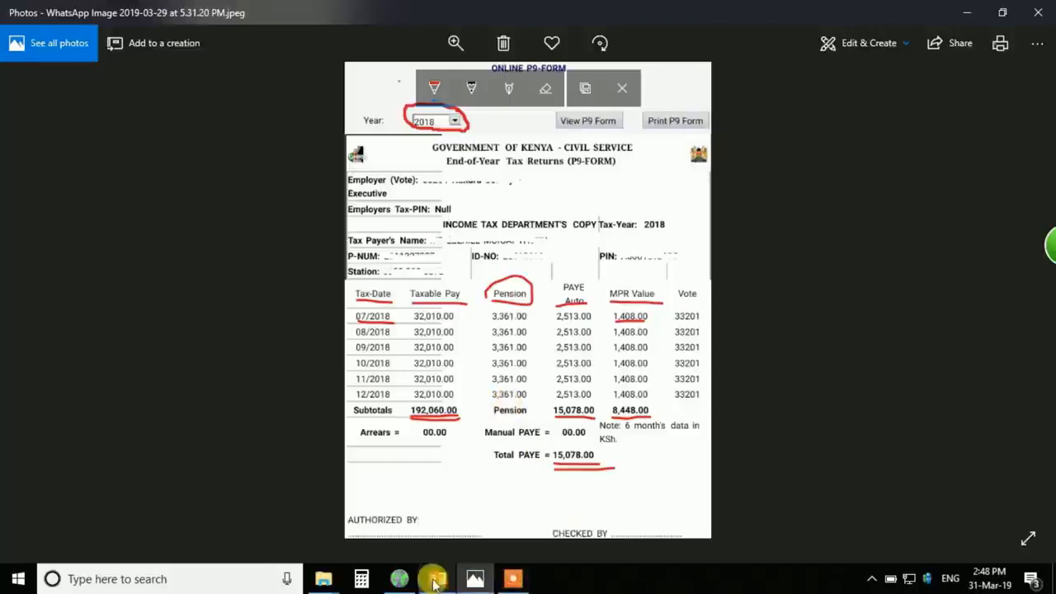
{"action": "left_click", "coordinate": [400, 580]}
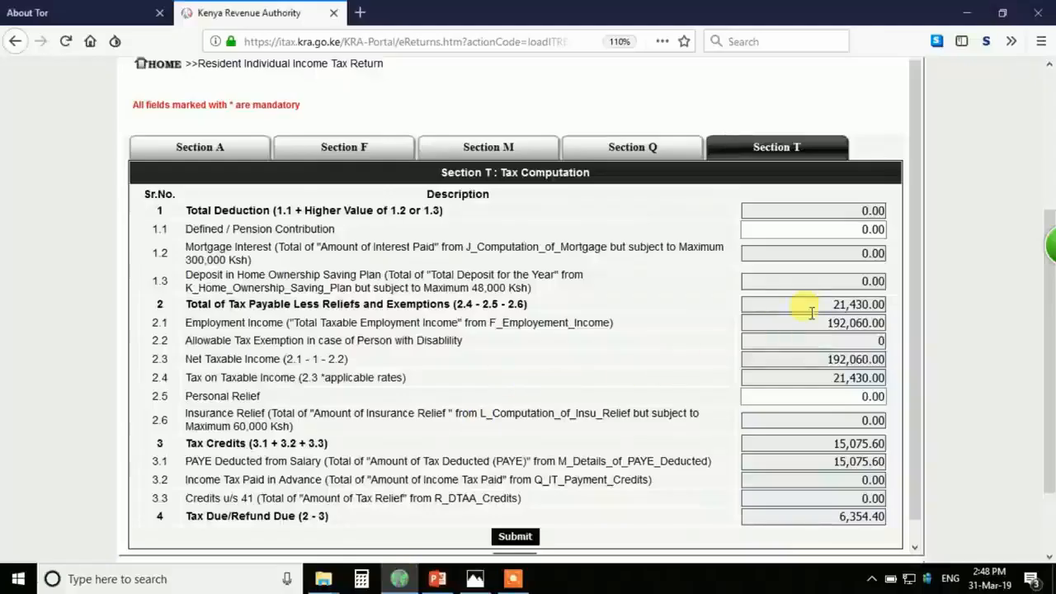
{"action": "left_click", "coordinate": [844, 227]}
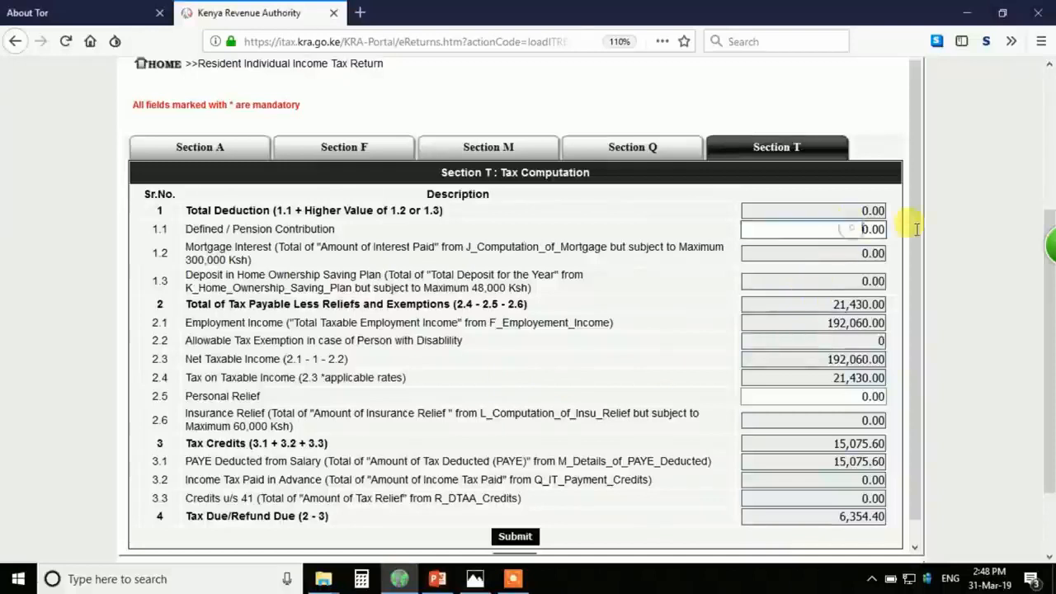
{"action": "left_click_drag", "start_coordinate": [844, 227], "coordinate": [917, 234]}
{"action": "type", "text": "20"}
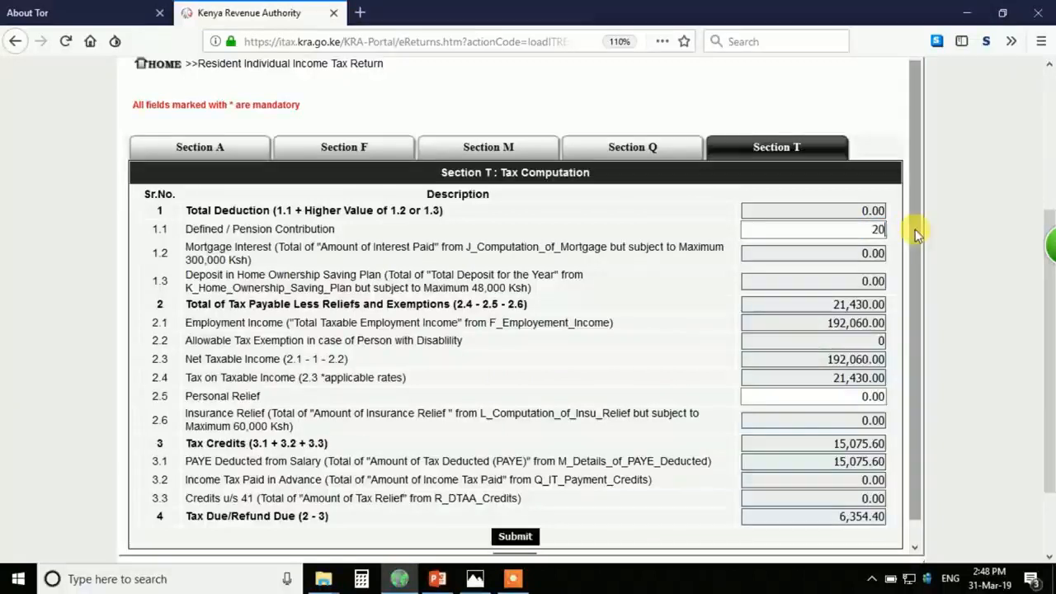
{"action": "type", "text": "166"}
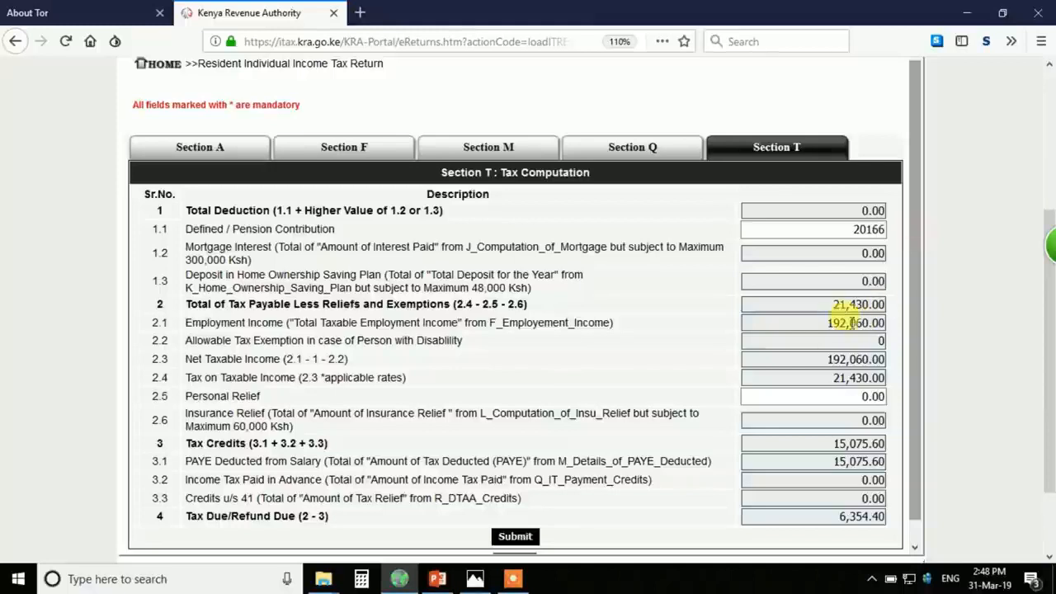
{"action": "left_click", "coordinate": [823, 269]}
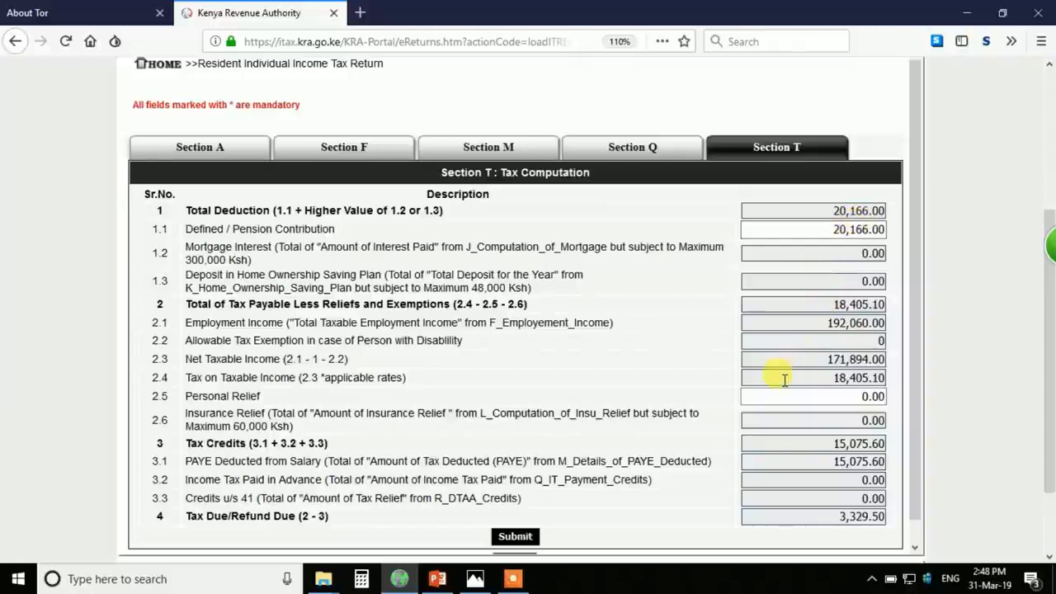
{"action": "scroll", "coordinate": [784, 379], "scroll_direction": "down", "scroll_amount": 1}
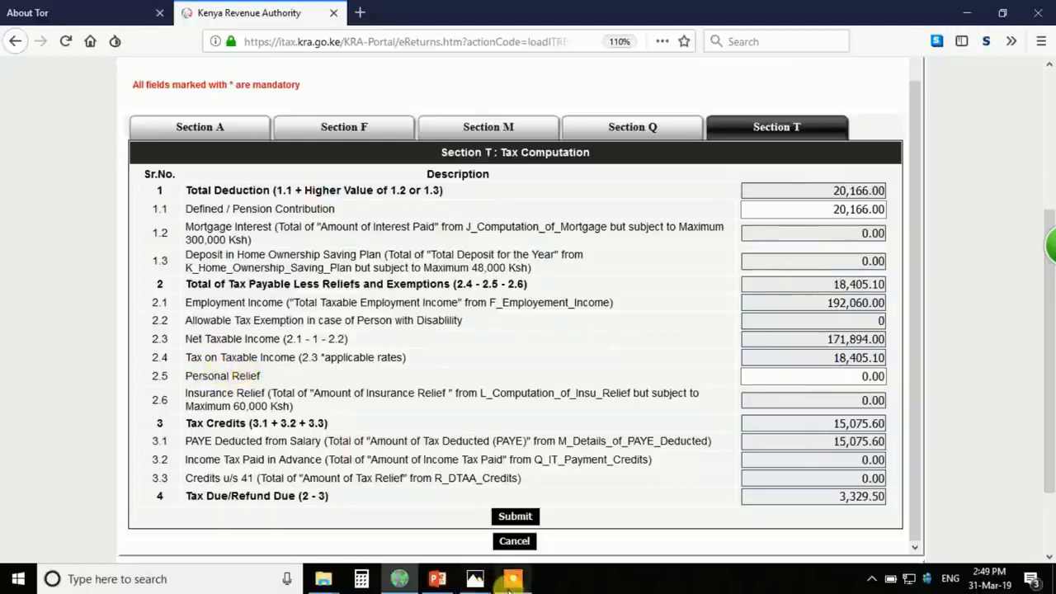
- Compare the iTax tax computation against the P9 form image in Photos
{"action": "left_click", "coordinate": [474, 580]}
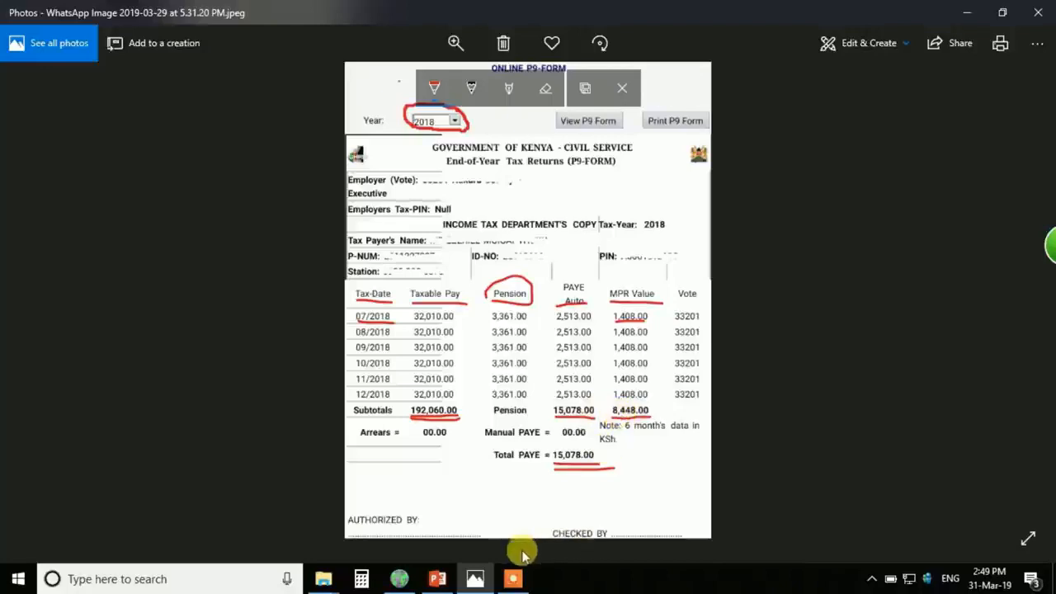
{"action": "mouse_move", "coordinate": [439, 583]}
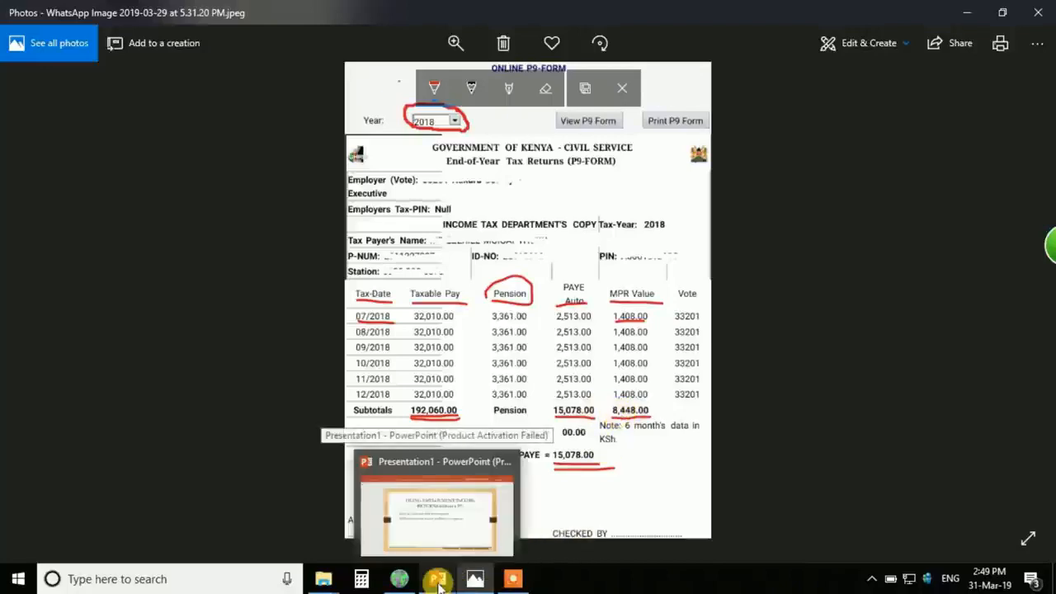
{"action": "left_click", "coordinate": [399, 579]}
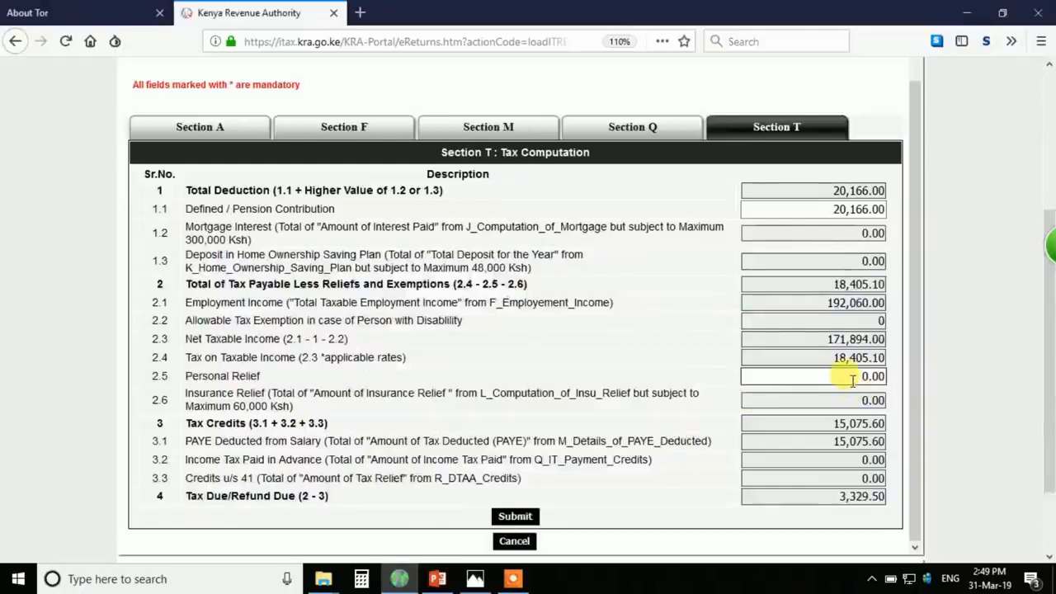
{"action": "left_click", "coordinate": [476, 580]}
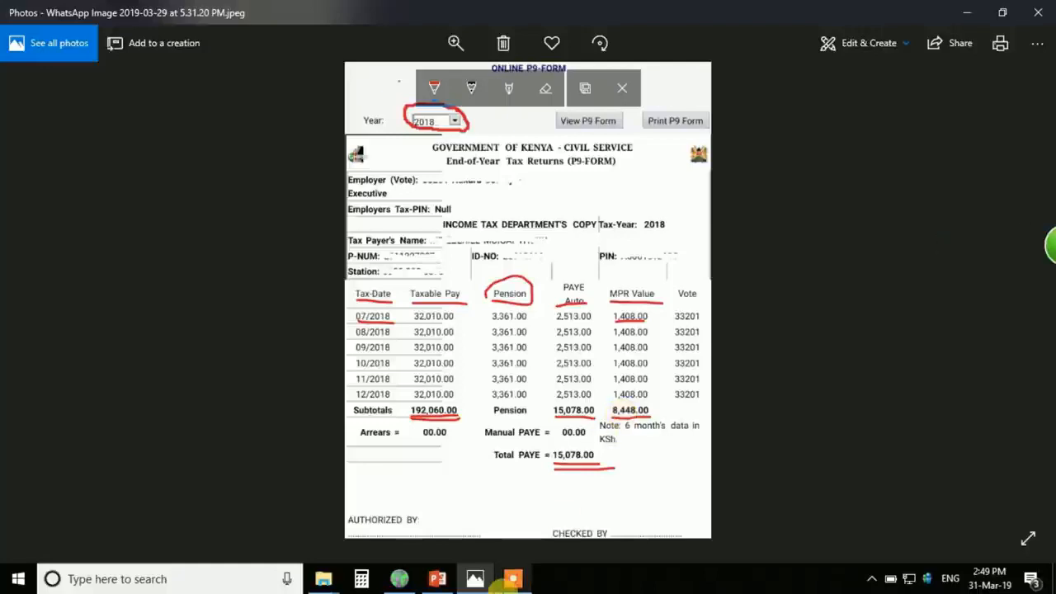
{"action": "left_click", "coordinate": [401, 579]}
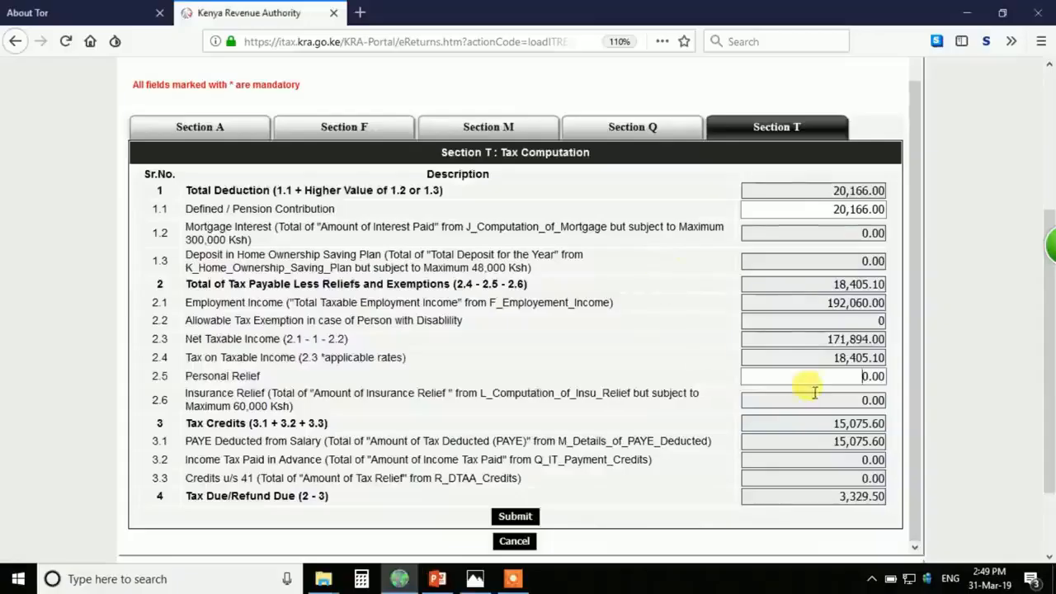
- Enter 20000 as Personal Relief and accept the limit warning, leaving 15,360.00
{"action": "left_click", "coordinate": [861, 376]}
{"action": "left_click_drag", "start_coordinate": [884, 377], "coordinate": [844, 376]}
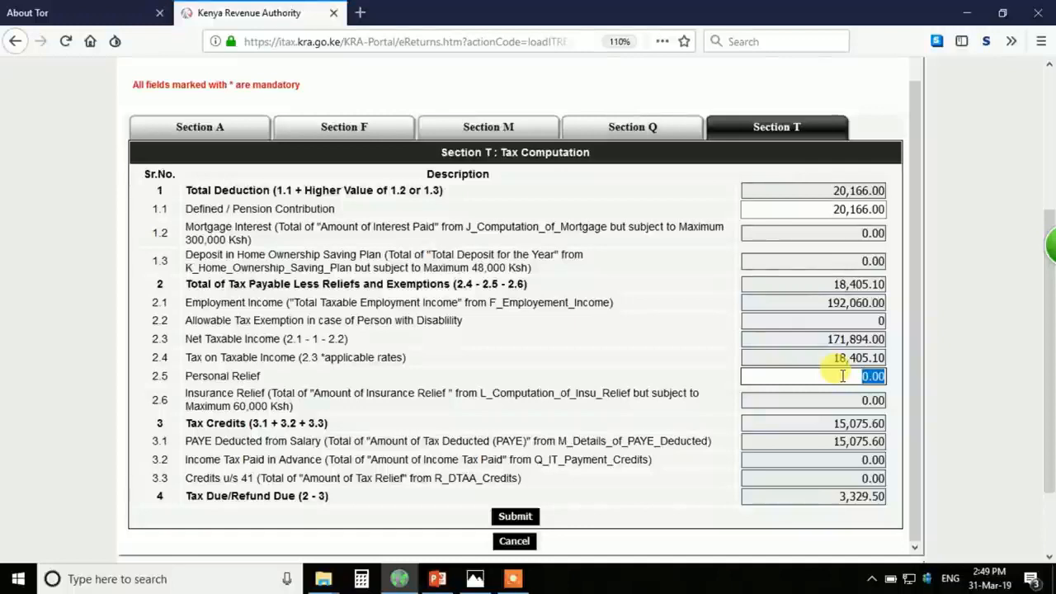
{"action": "type", "text": "20000"}
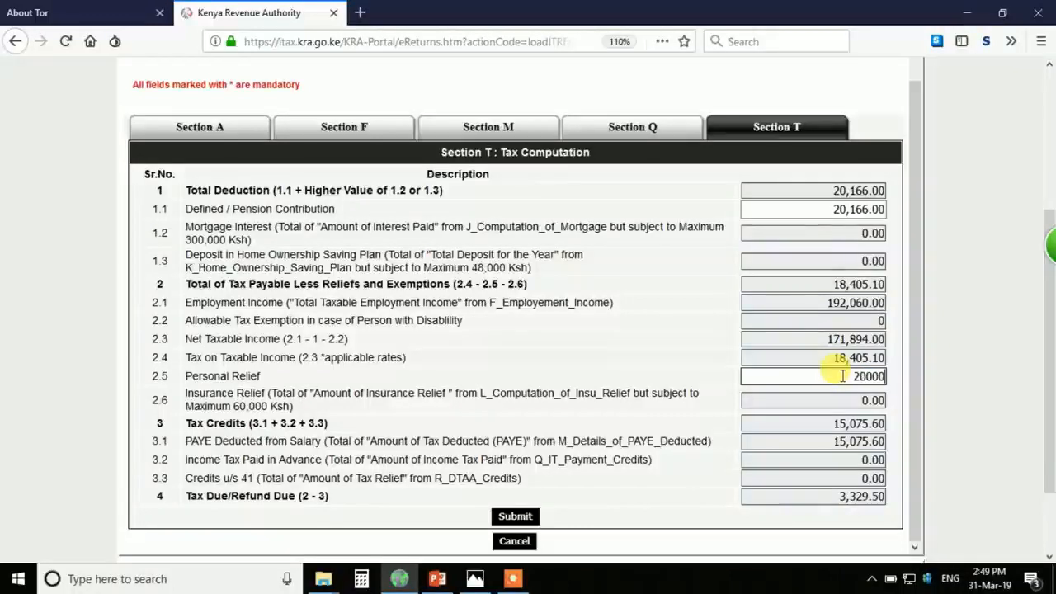
{"action": "left_click", "coordinate": [815, 442]}
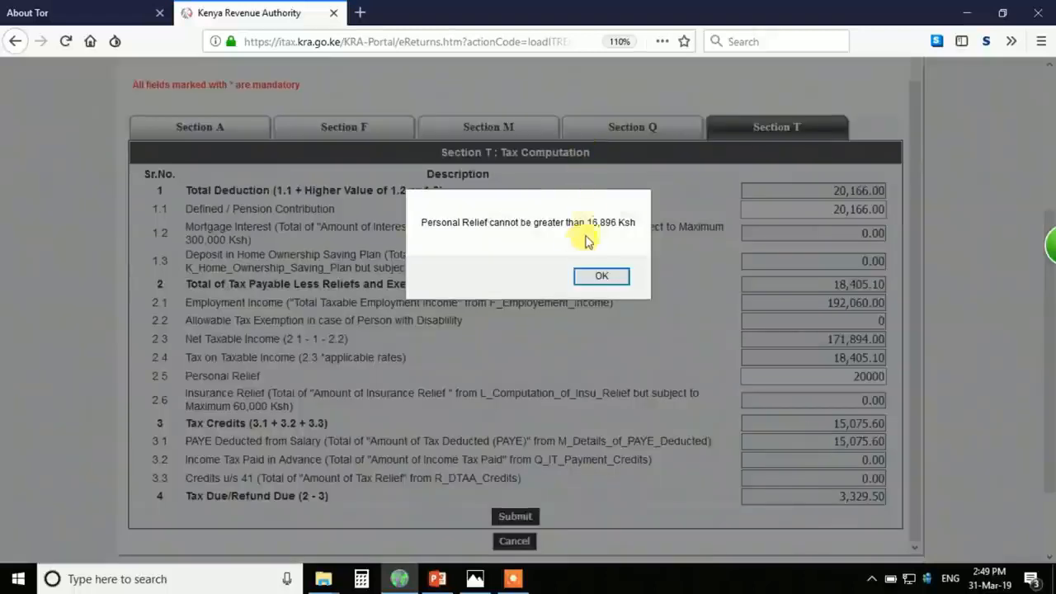
{"action": "left_click_drag", "start_coordinate": [588, 223], "coordinate": [608, 224]}
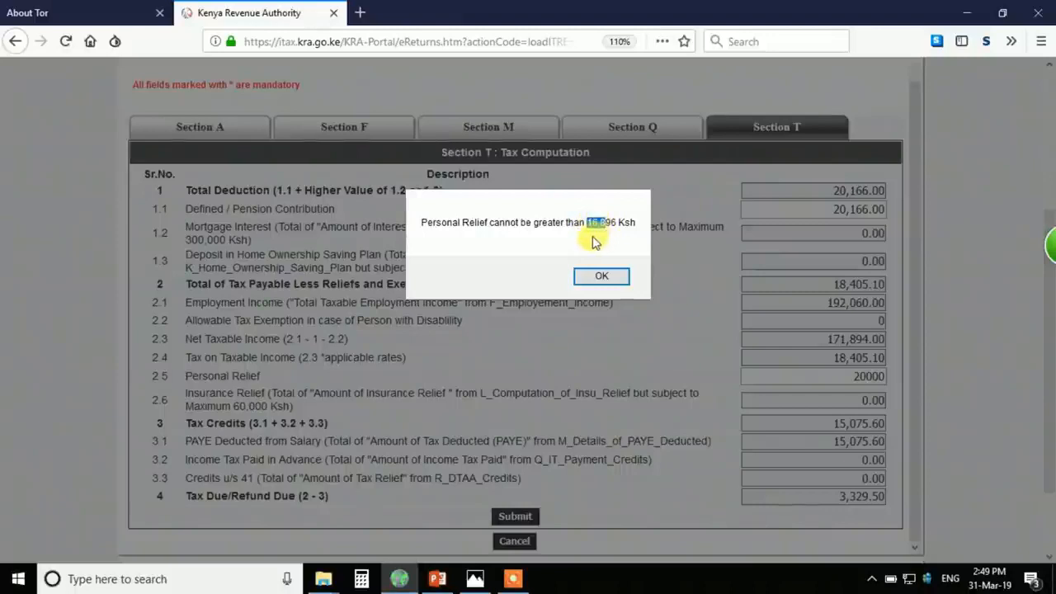
{"action": "left_click", "coordinate": [571, 225]}
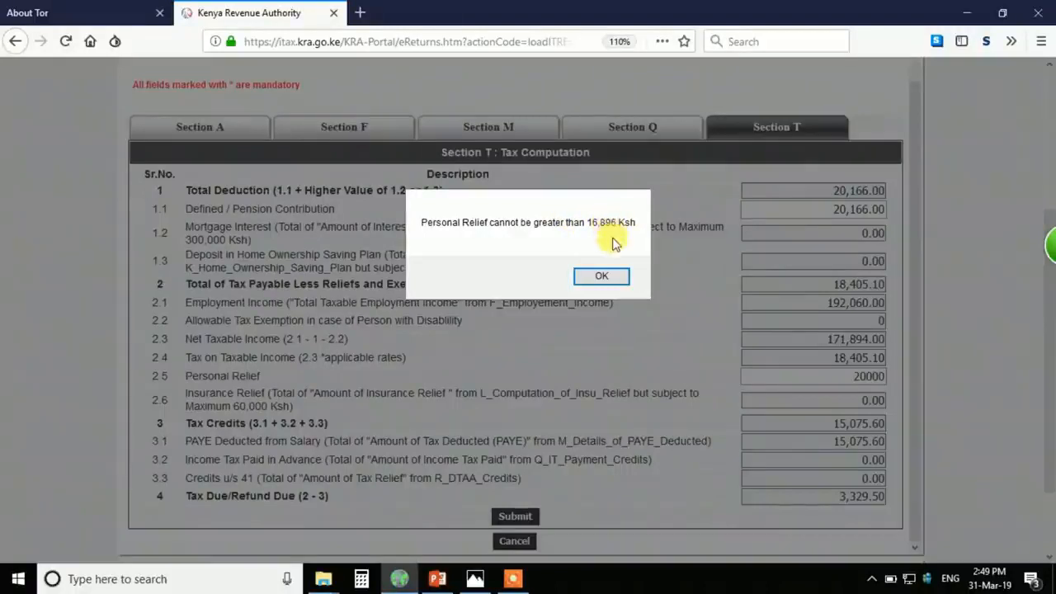
{"action": "left_click", "coordinate": [601, 277]}
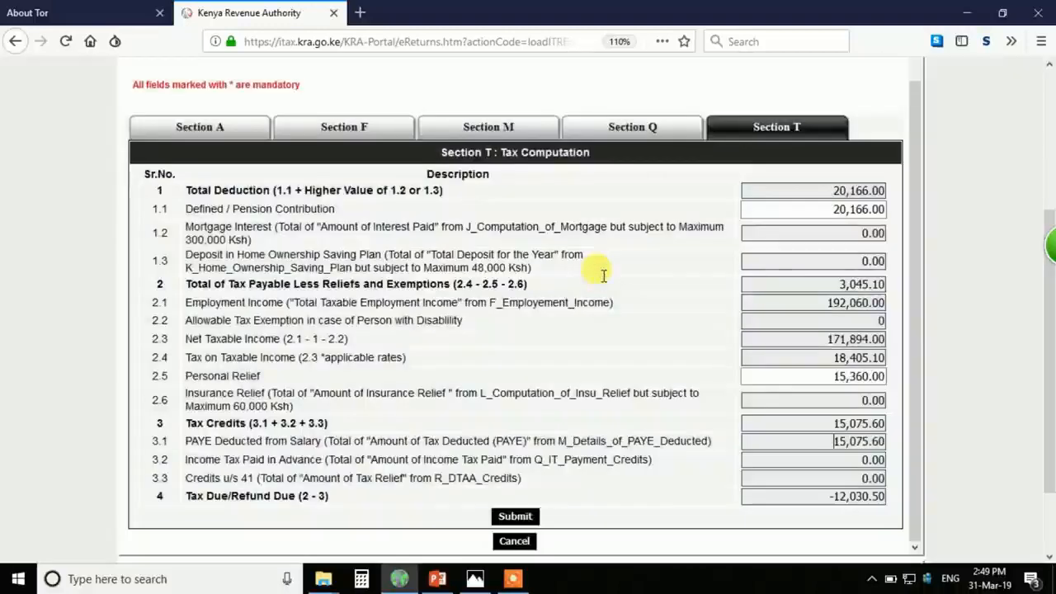
{"action": "left_click", "coordinate": [854, 399]}
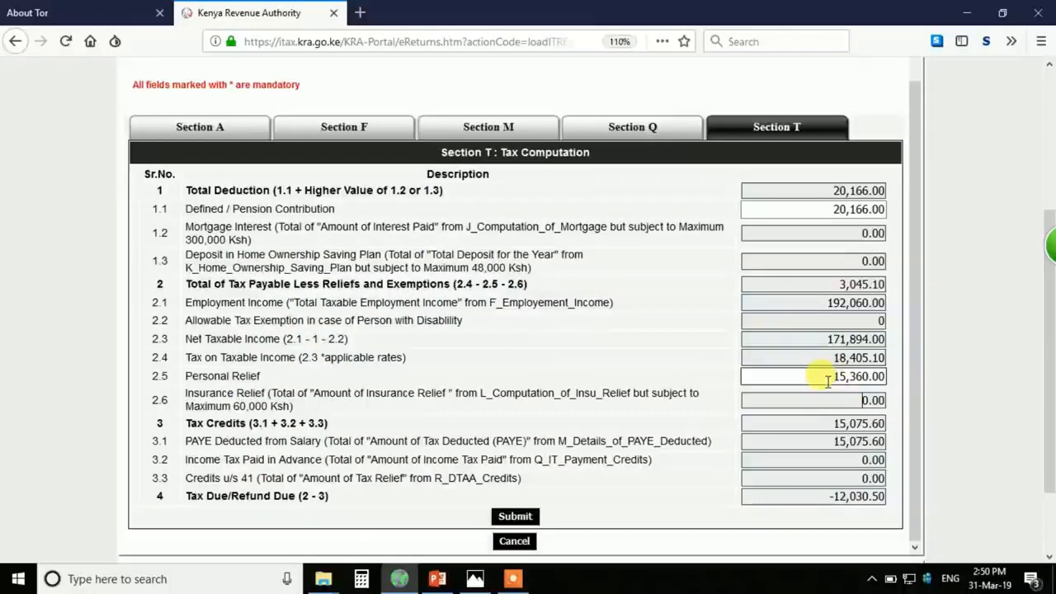
{"action": "left_click_drag", "start_coordinate": [829, 375], "coordinate": [889, 380]}
{"action": "left_click", "coordinate": [798, 375]}
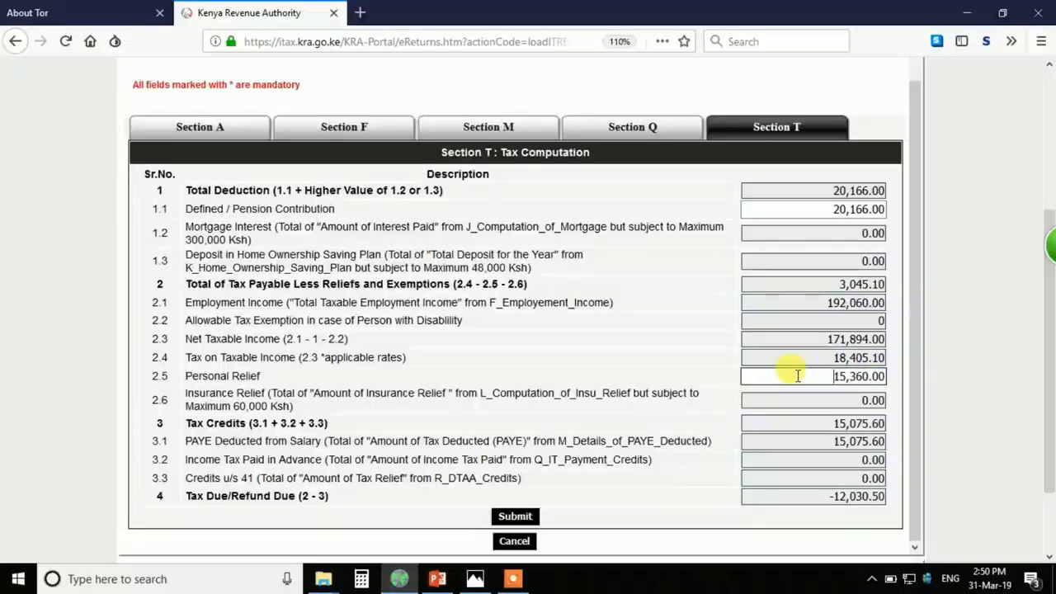
{"action": "scroll", "coordinate": [798, 375], "scroll_direction": "down", "scroll_amount": 2}
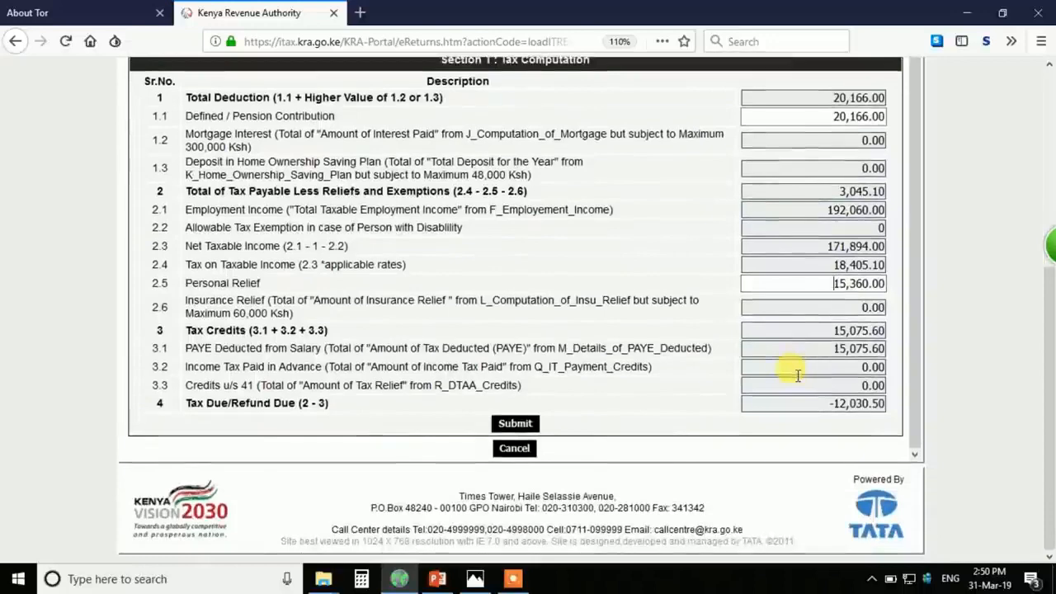
{"action": "scroll", "coordinate": [797, 376], "scroll_direction": "up", "scroll_amount": 1}
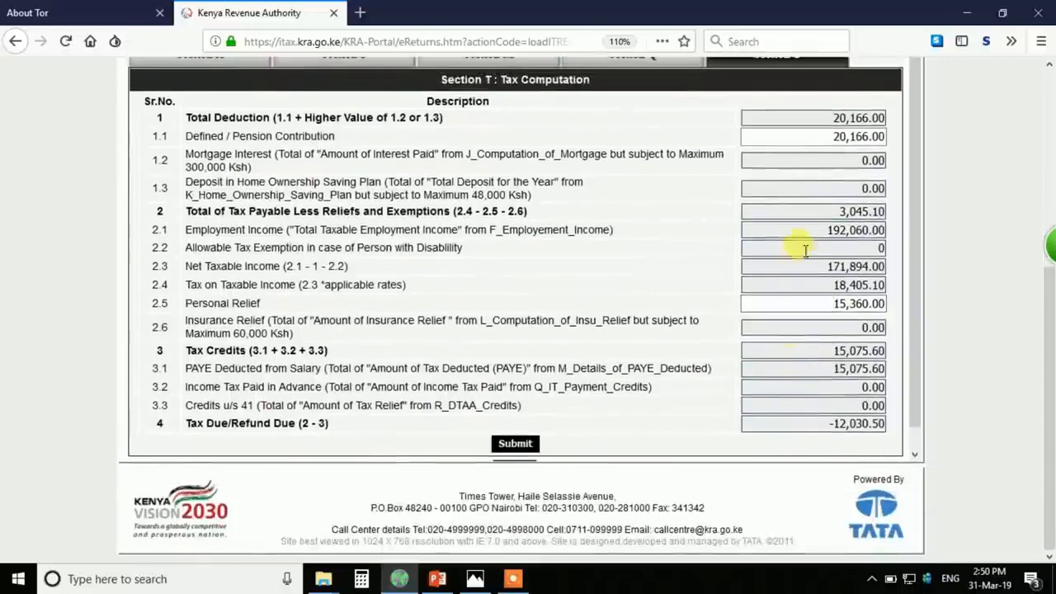
{"action": "left_click", "coordinate": [823, 137]}
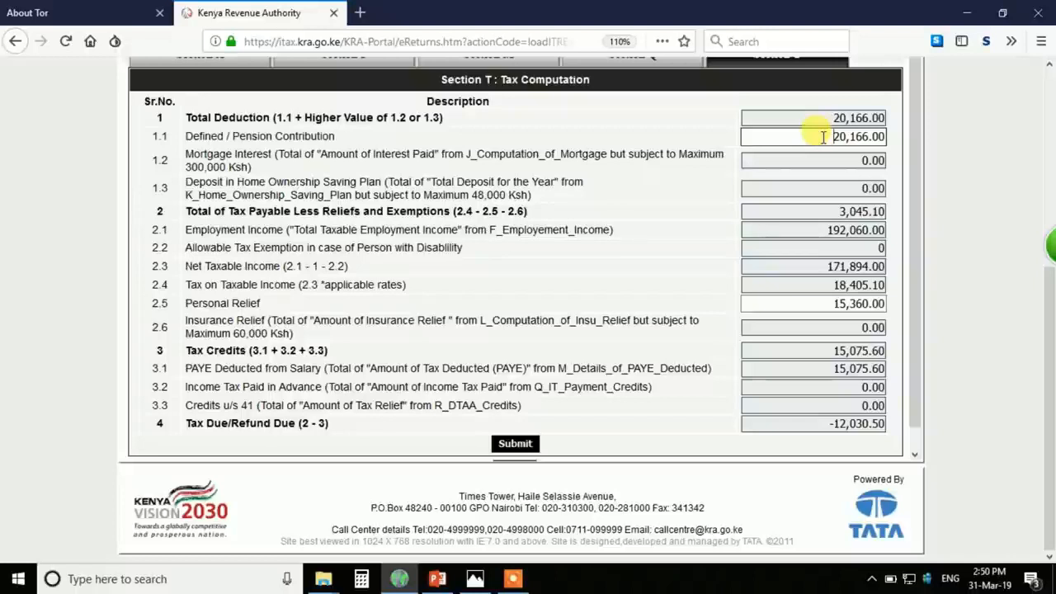
- Try a 2,400 pension contribution, restore it to 20,166, then type 8448 as Personal Relief
{"action": "left_click_drag", "start_coordinate": [822, 137], "coordinate": [908, 138]}
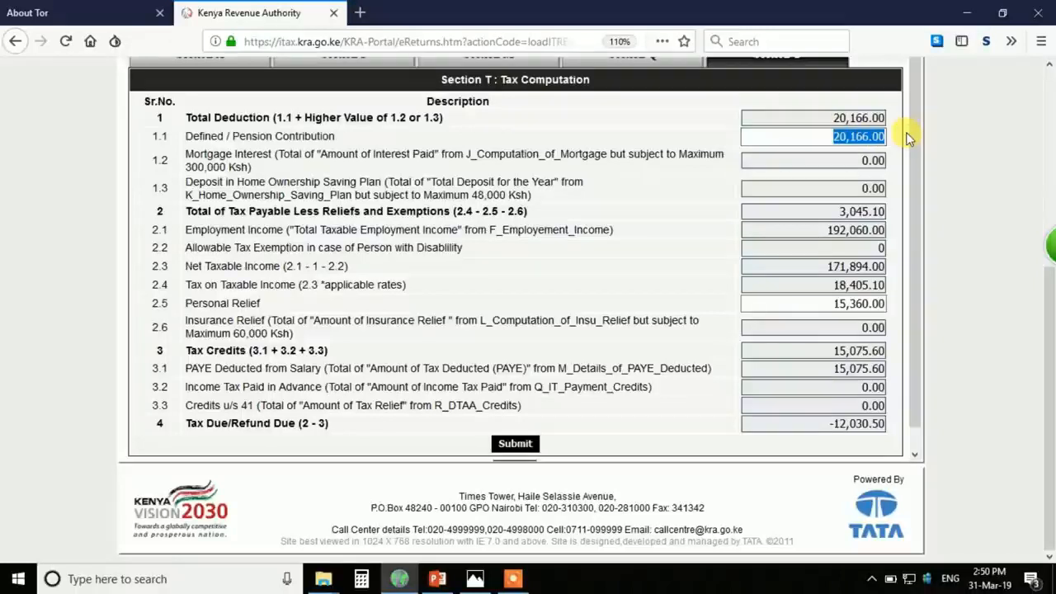
{"action": "type", "text": "2400"}
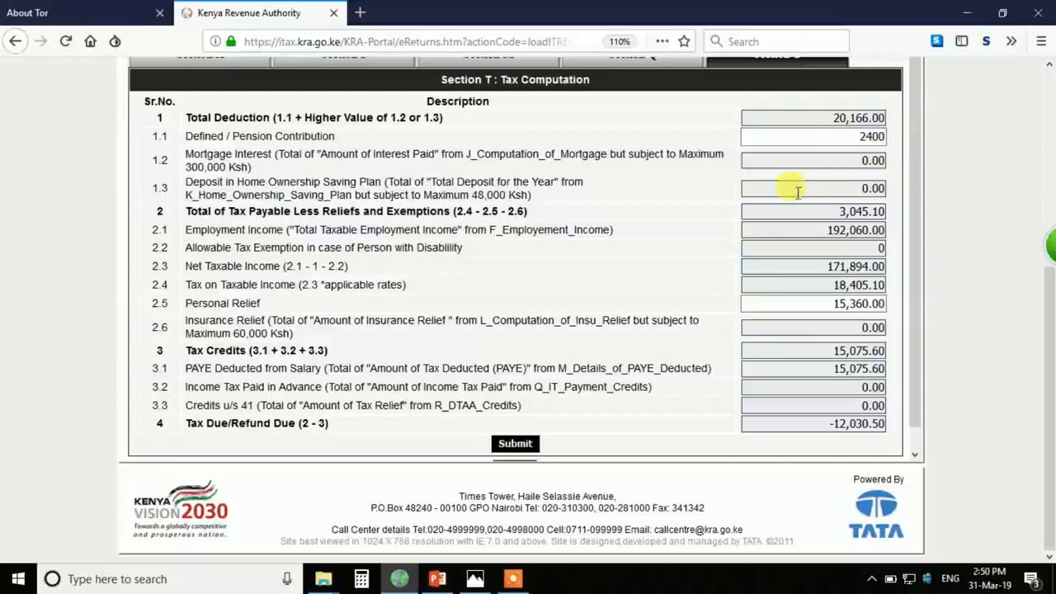
{"action": "left_click", "coordinate": [792, 188]}
{"action": "double_click", "coordinate": [890, 136]}
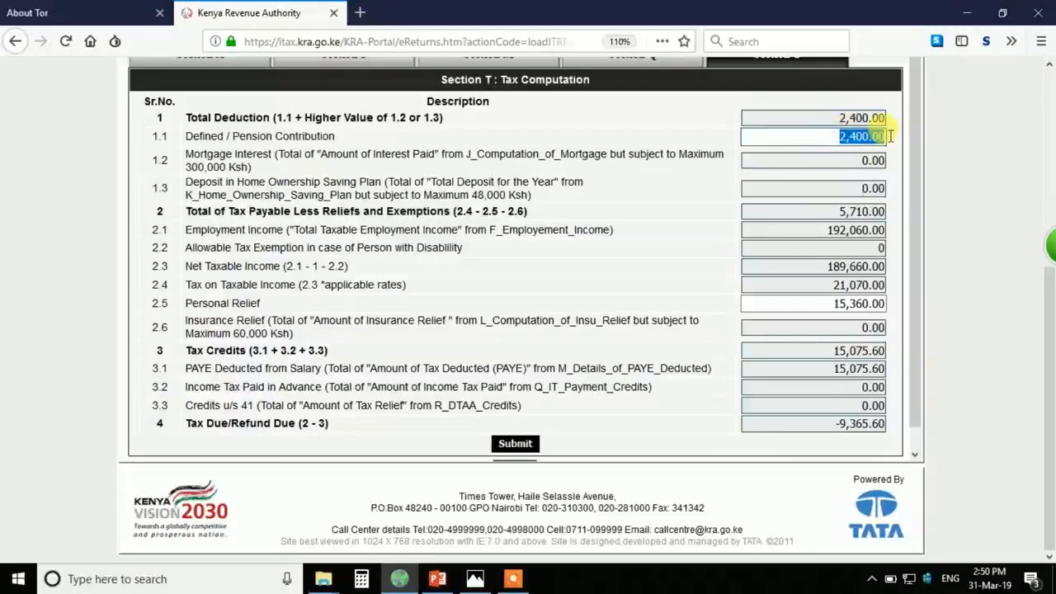
{"action": "type", "text": "20"}
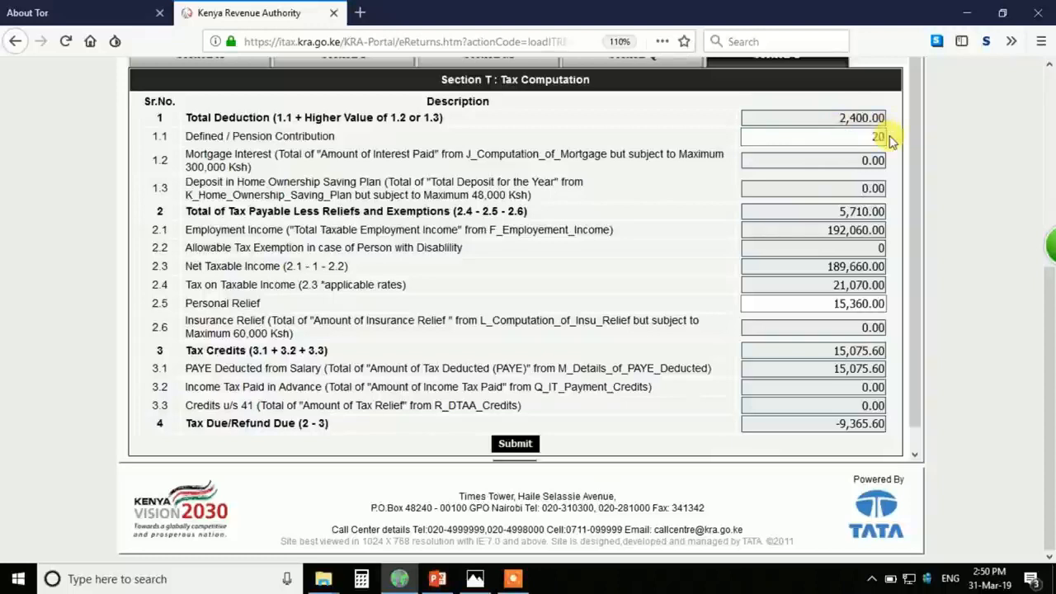
{"action": "type", "text": ",166"}
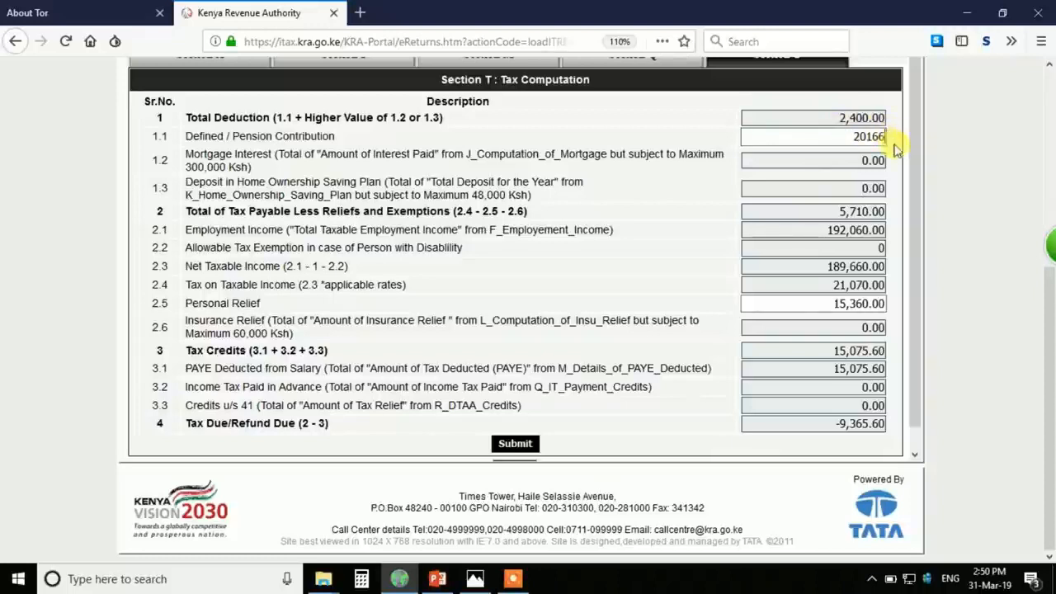
{"action": "left_click", "coordinate": [744, 190]}
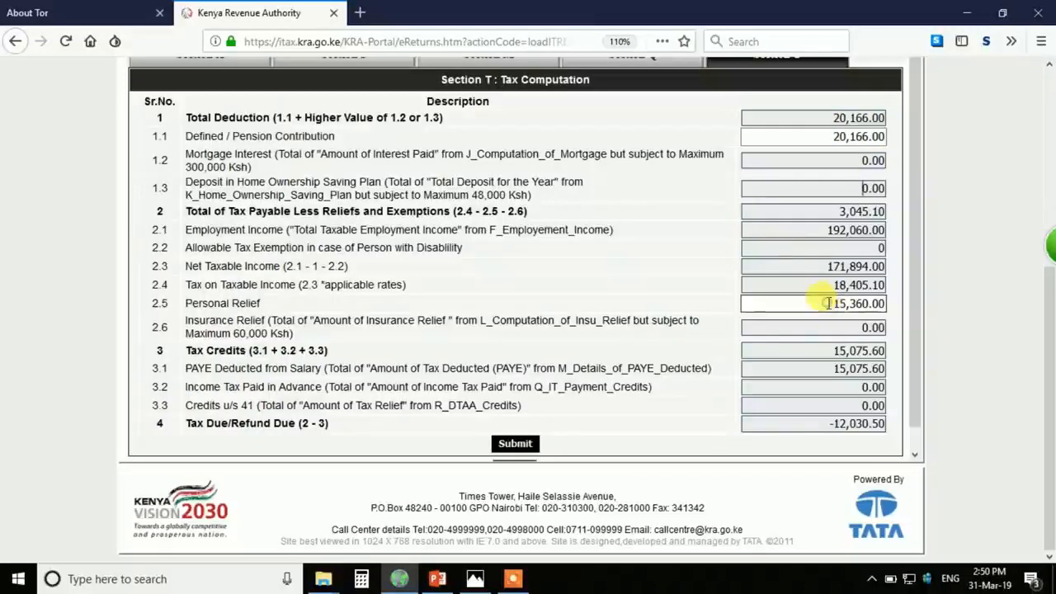
{"action": "left_click_drag", "start_coordinate": [829, 304], "coordinate": [904, 304]}
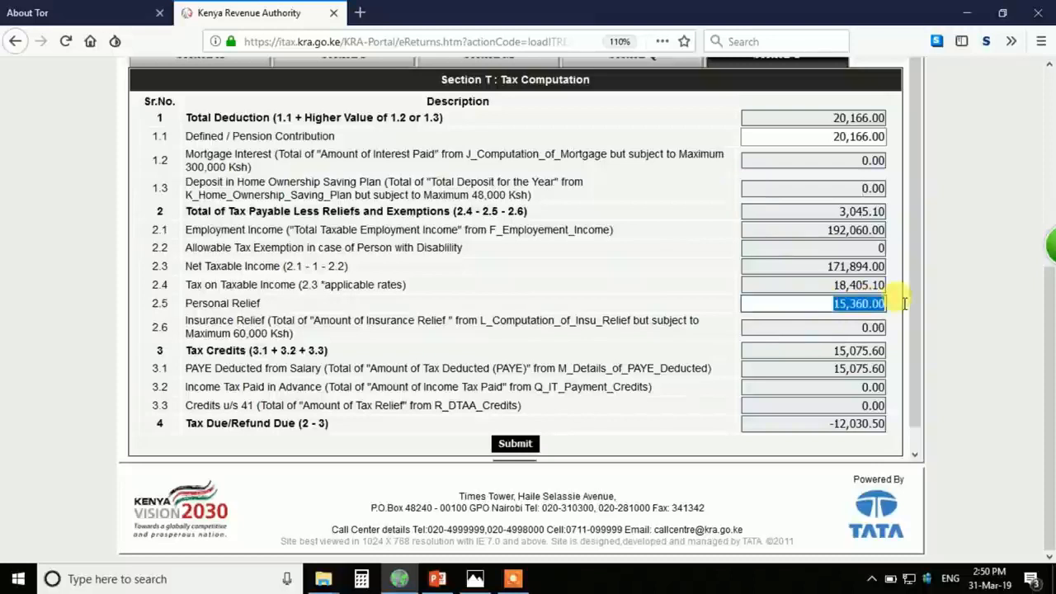
{"action": "type", "text": "8"}
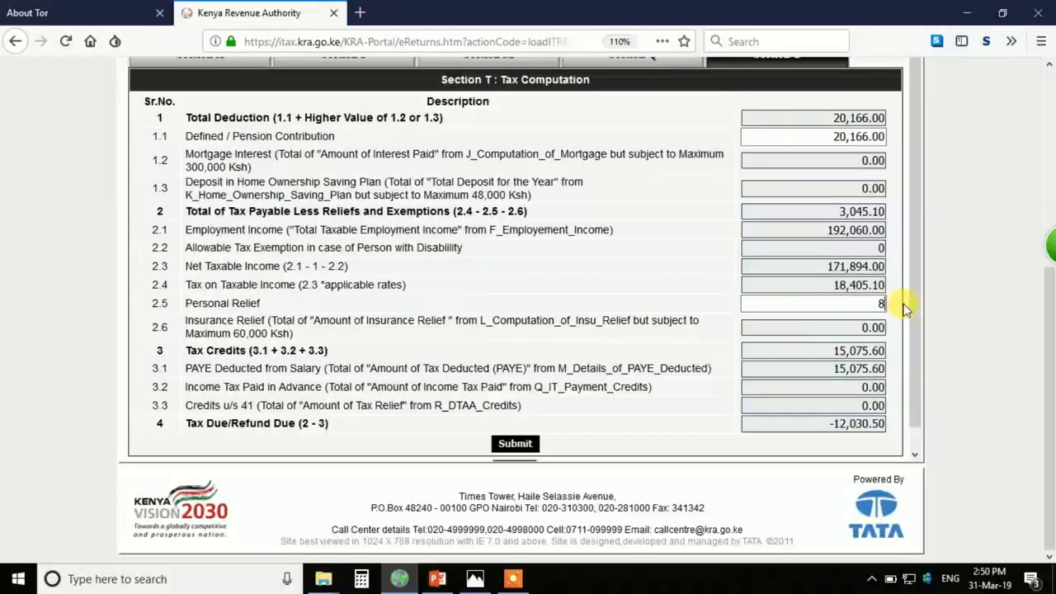
{"action": "type", "text": "448"}
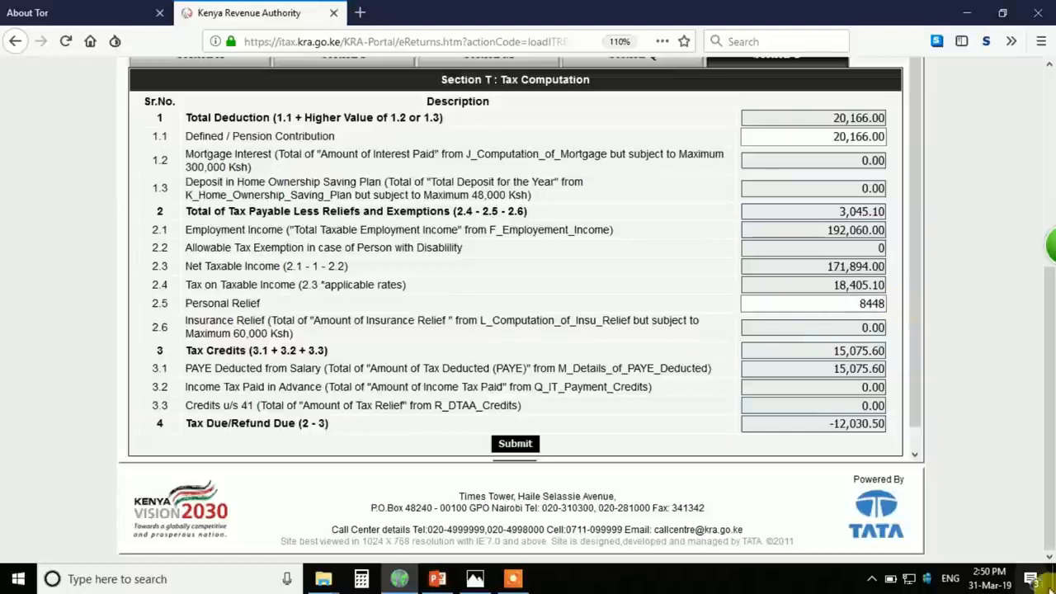
- Commit the 8,448 Personal Relief and review the resulting -5,118.50 tax due
{"action": "left_click", "coordinate": [665, 367]}
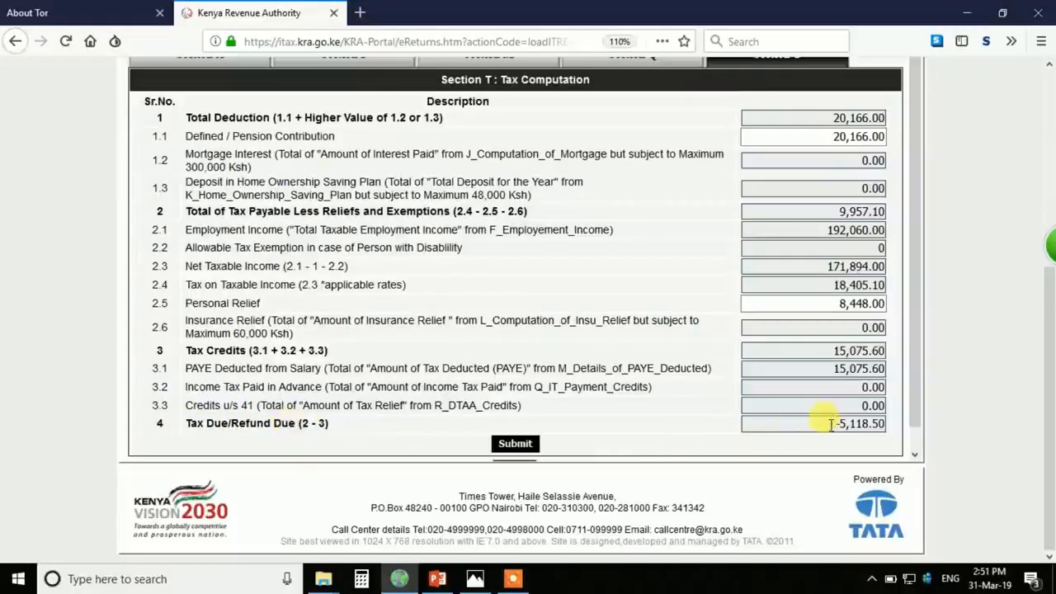
{"action": "left_click_drag", "start_coordinate": [835, 424], "coordinate": [888, 425]}
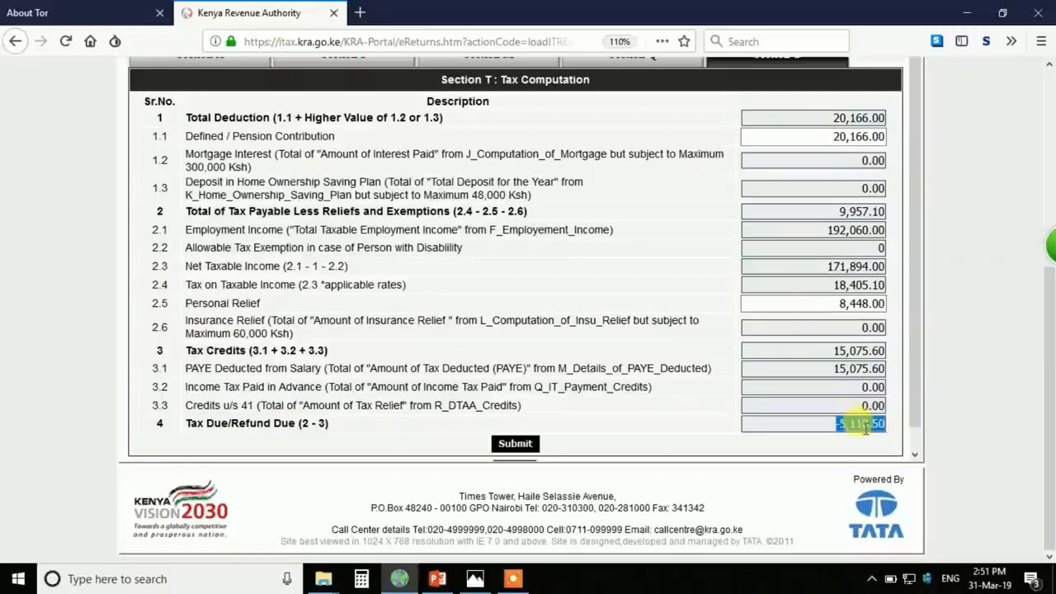
{"action": "left_click", "coordinate": [788, 427]}
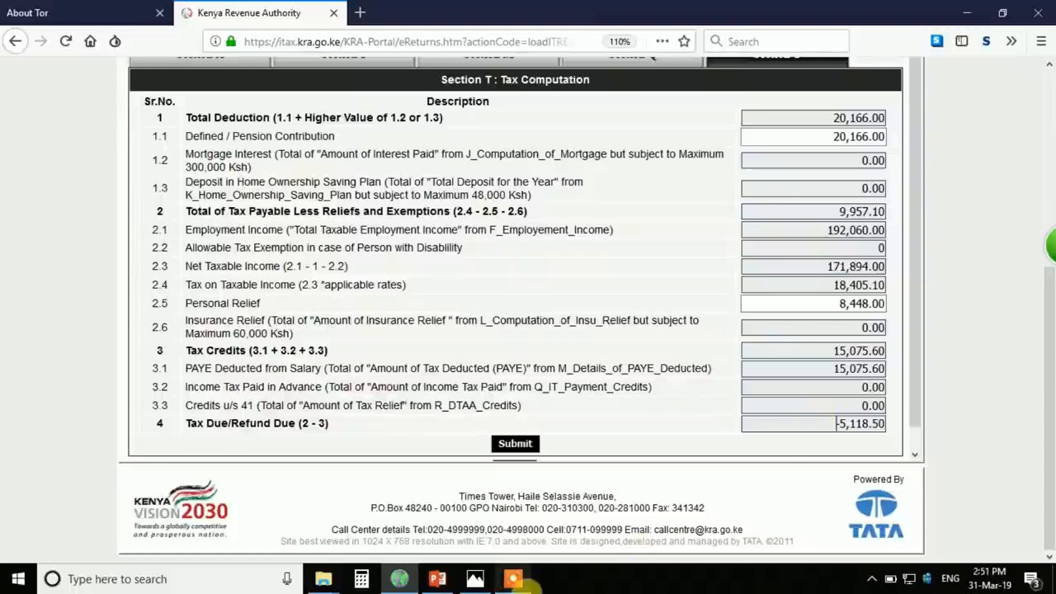
- Recheck the P9 figures, then submit the return to reveal the five missing bank details
{"action": "left_click", "coordinate": [475, 578]}
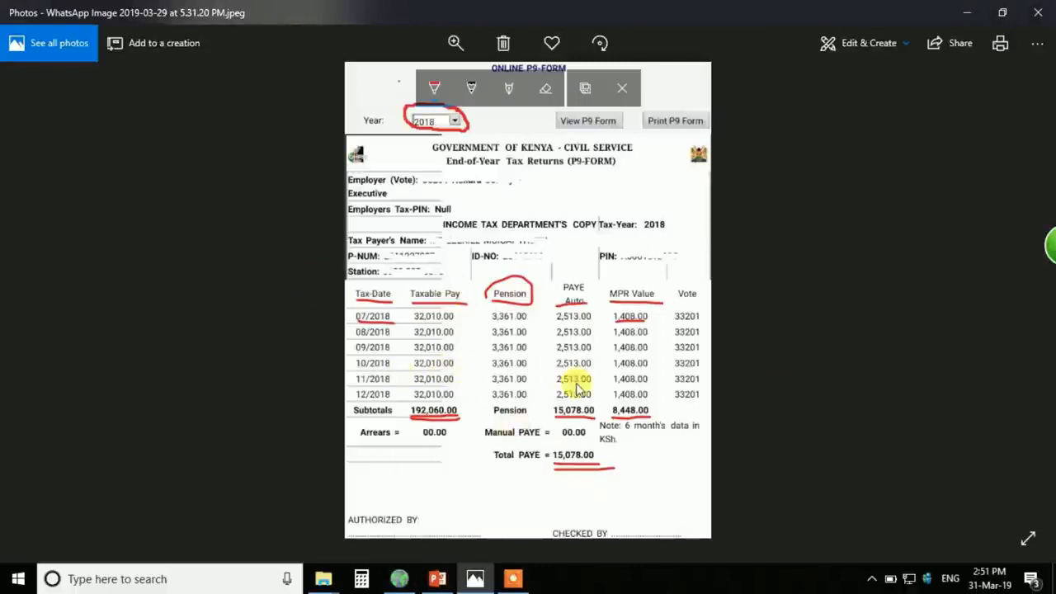
{"action": "left_click", "coordinate": [399, 578]}
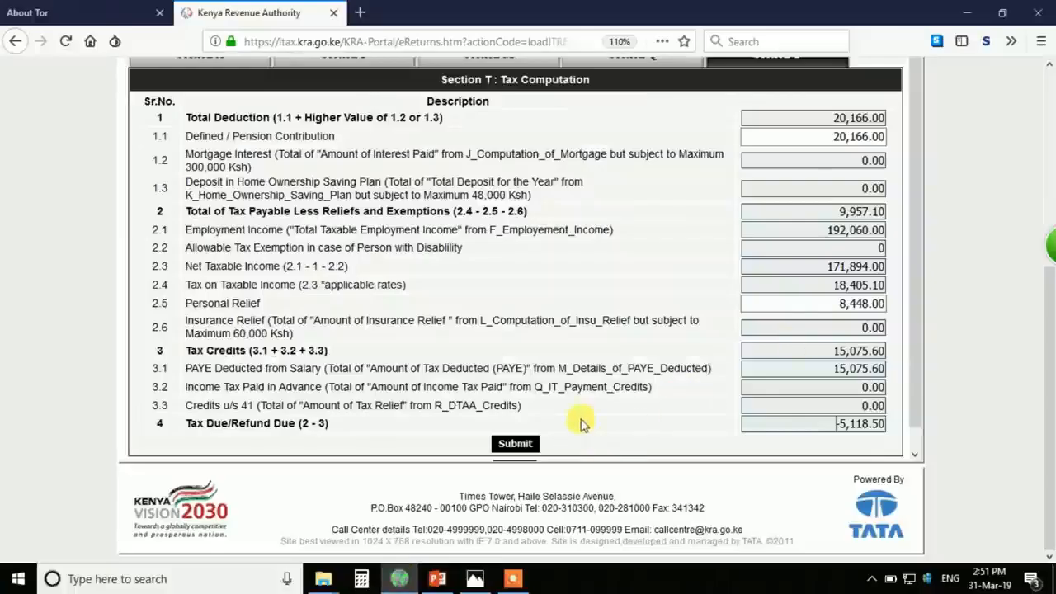
{"action": "scroll", "coordinate": [611, 371], "scroll_direction": "down", "scroll_amount": 1}
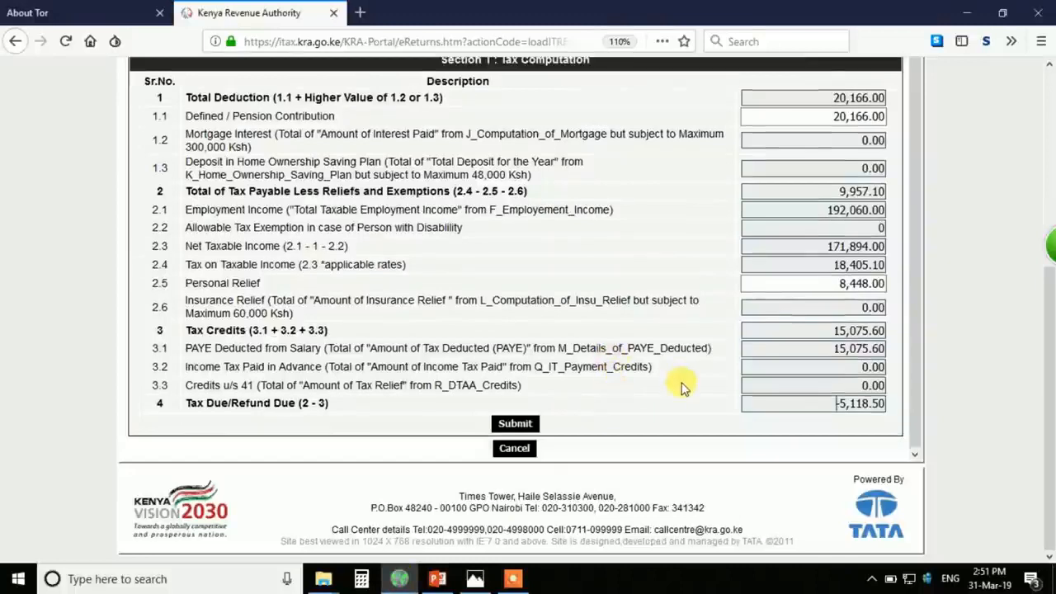
{"action": "left_click", "coordinate": [520, 424]}
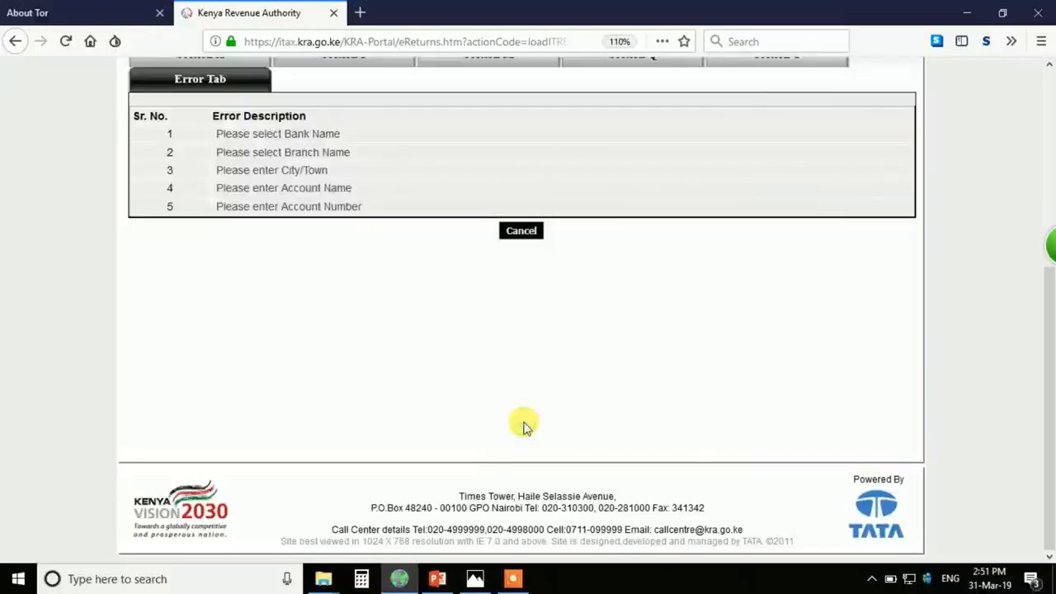
{"action": "scroll", "coordinate": [526, 391], "scroll_direction": "up", "scroll_amount": 2}
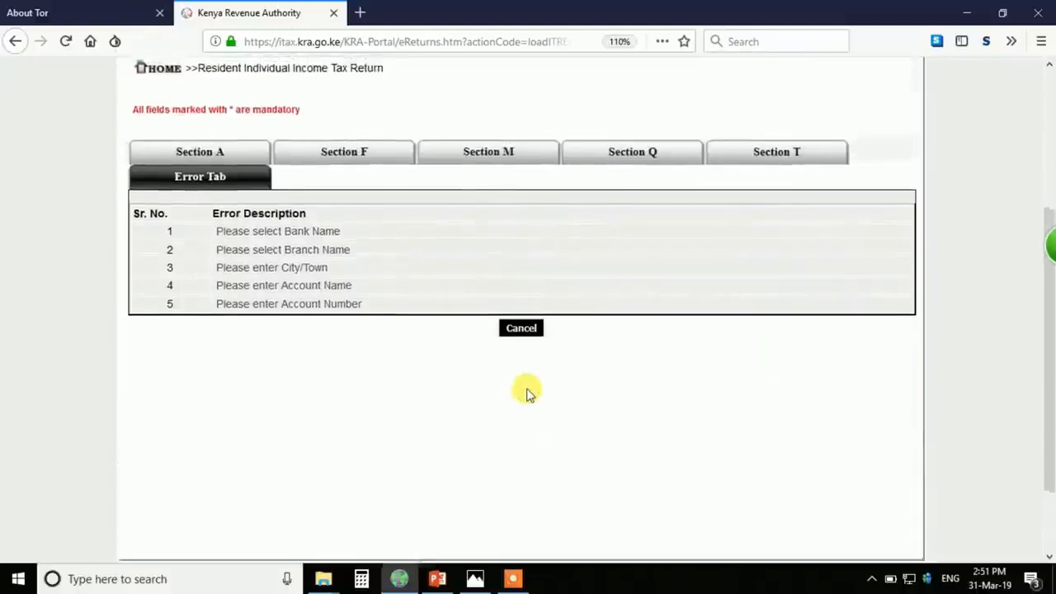
{"action": "scroll", "coordinate": [527, 391], "scroll_direction": "up", "scroll_amount": 2}
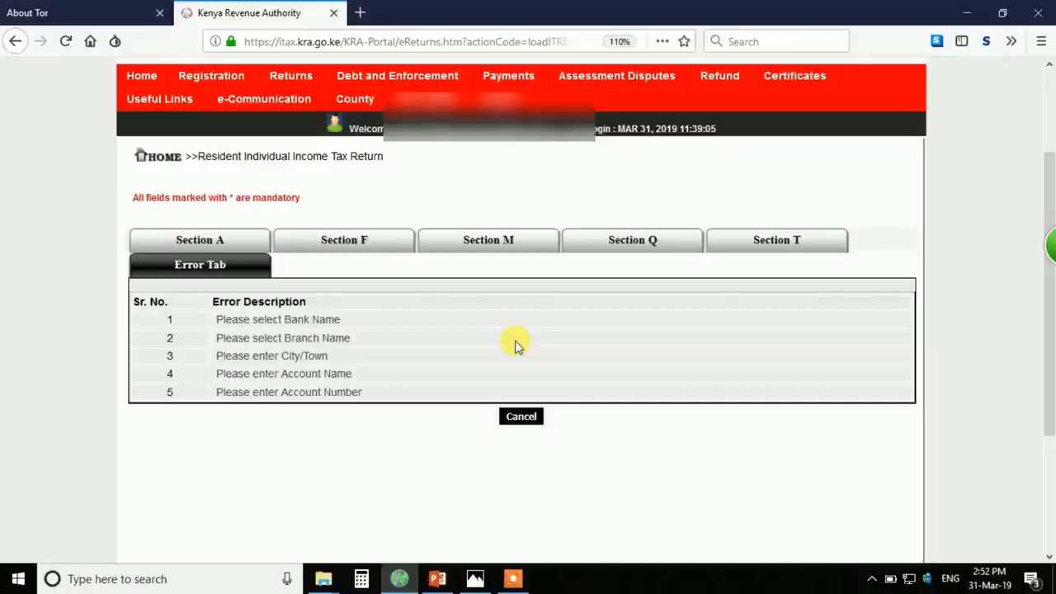
- Choose M-Payment as the bank name and MPESA as the branch in Section A
{"action": "left_click", "coordinate": [285, 320]}
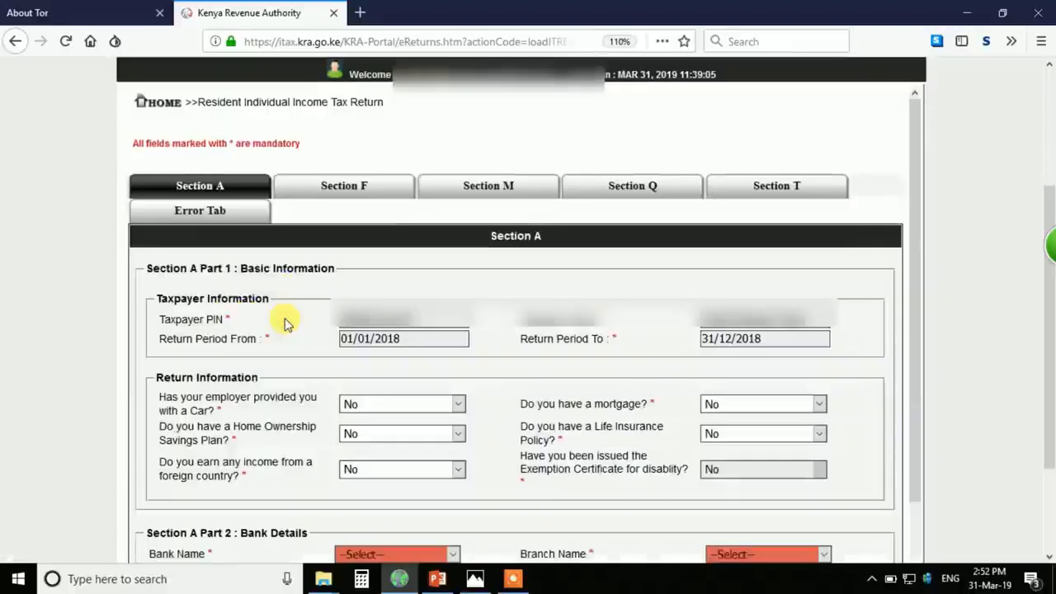
{"action": "scroll", "coordinate": [302, 351], "scroll_direction": "down", "scroll_amount": 2}
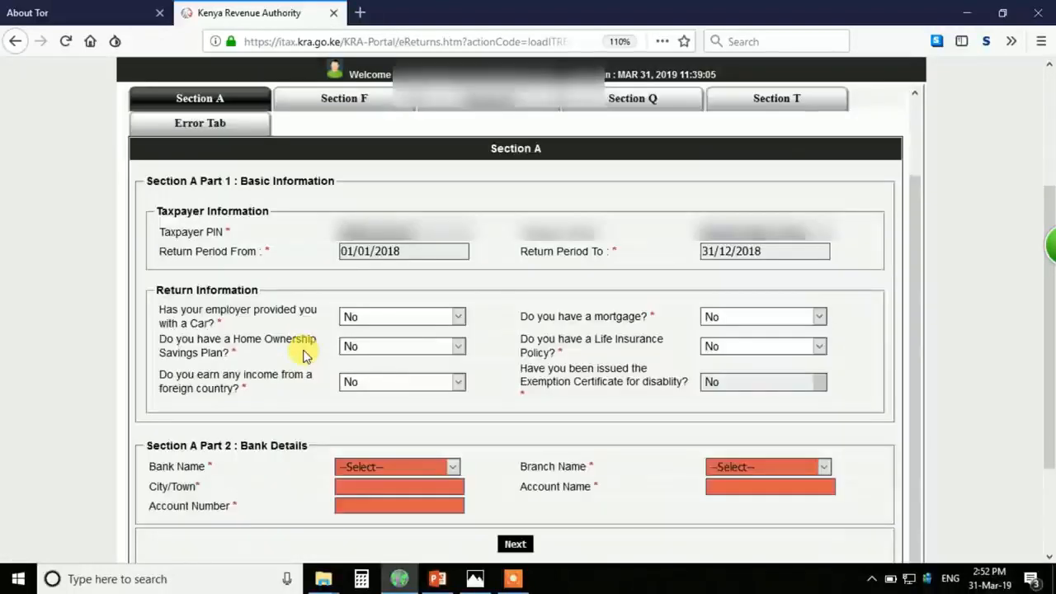
{"action": "left_click", "coordinate": [398, 471]}
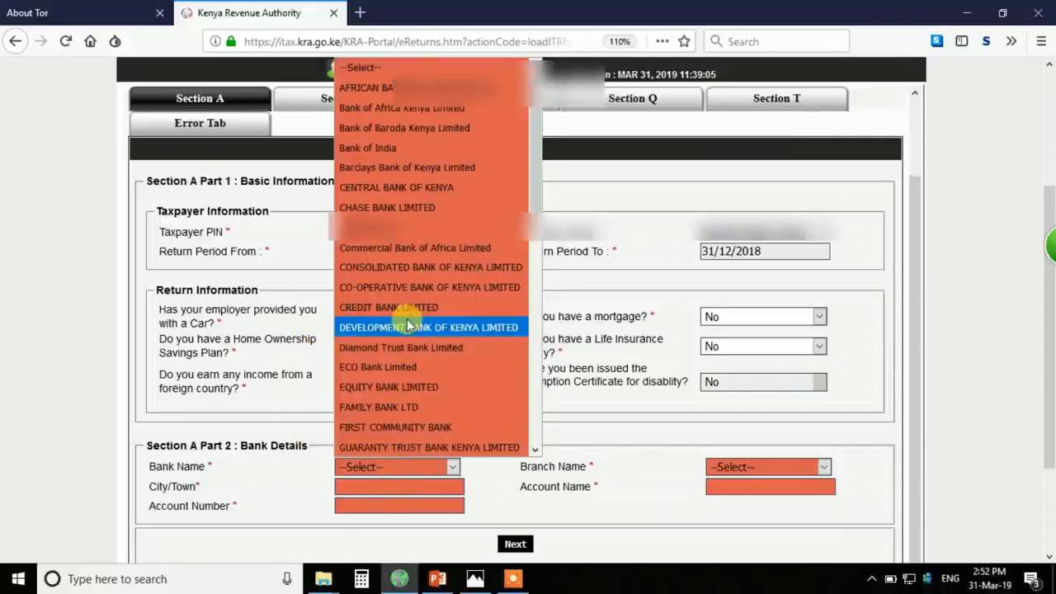
{"action": "scroll", "coordinate": [406, 318], "scroll_direction": "down", "scroll_amount": 8}
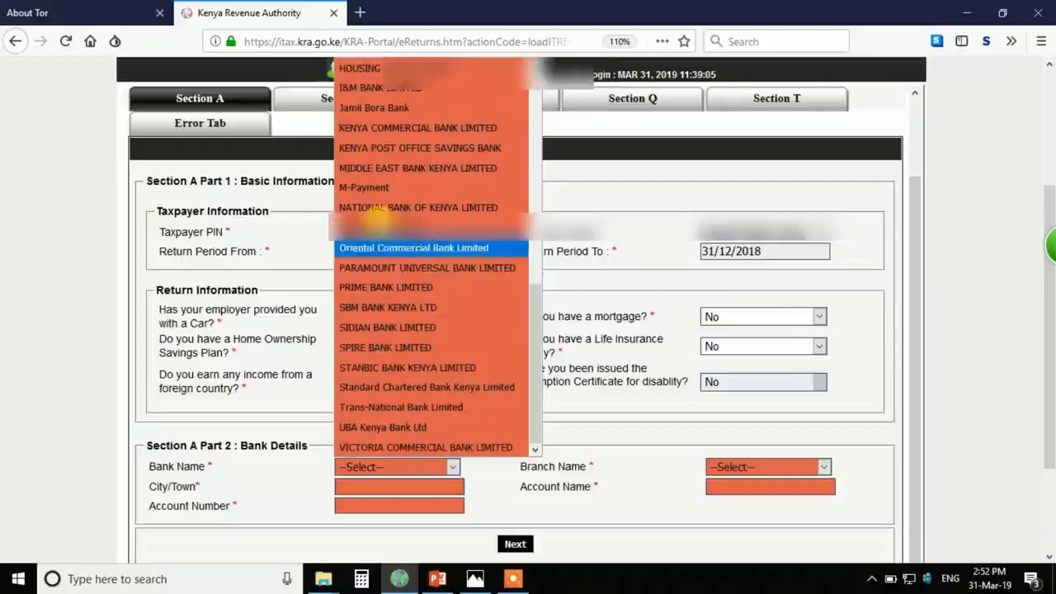
{"action": "left_click", "coordinate": [369, 188]}
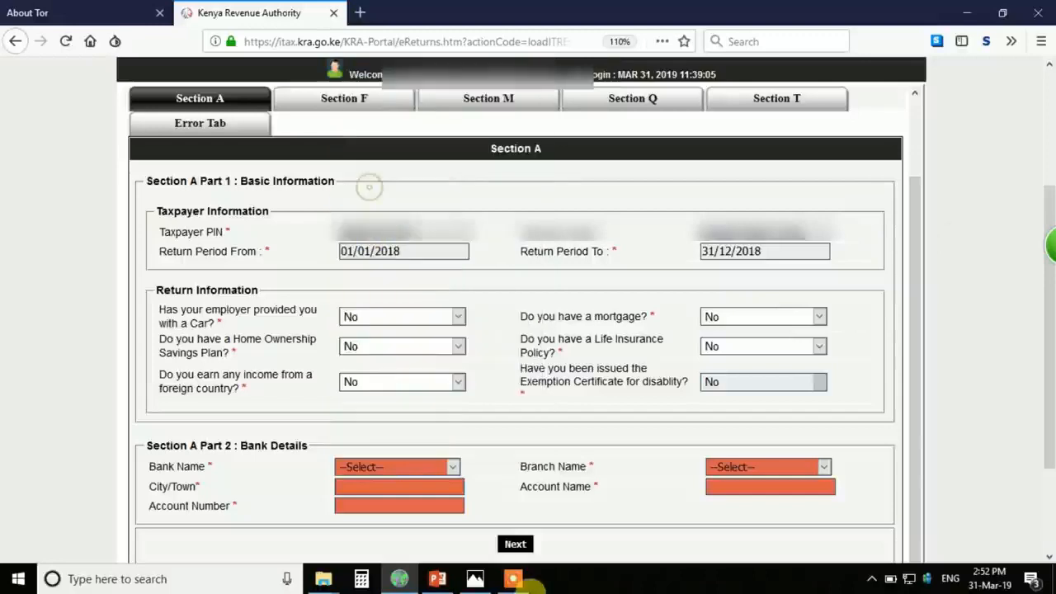
{"action": "left_click", "coordinate": [509, 581]}
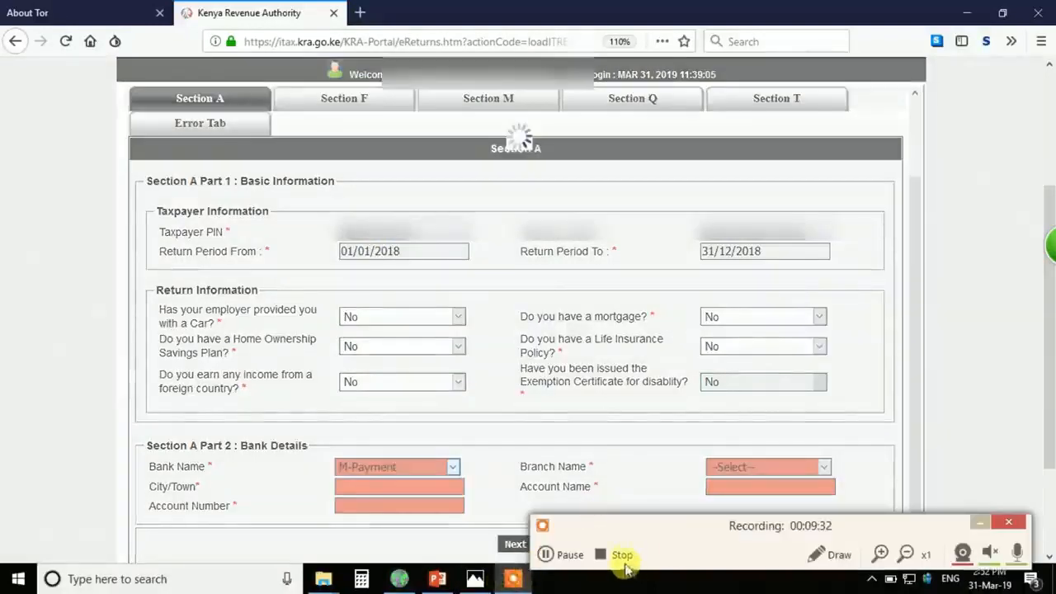
{"action": "left_click", "coordinate": [550, 555]}
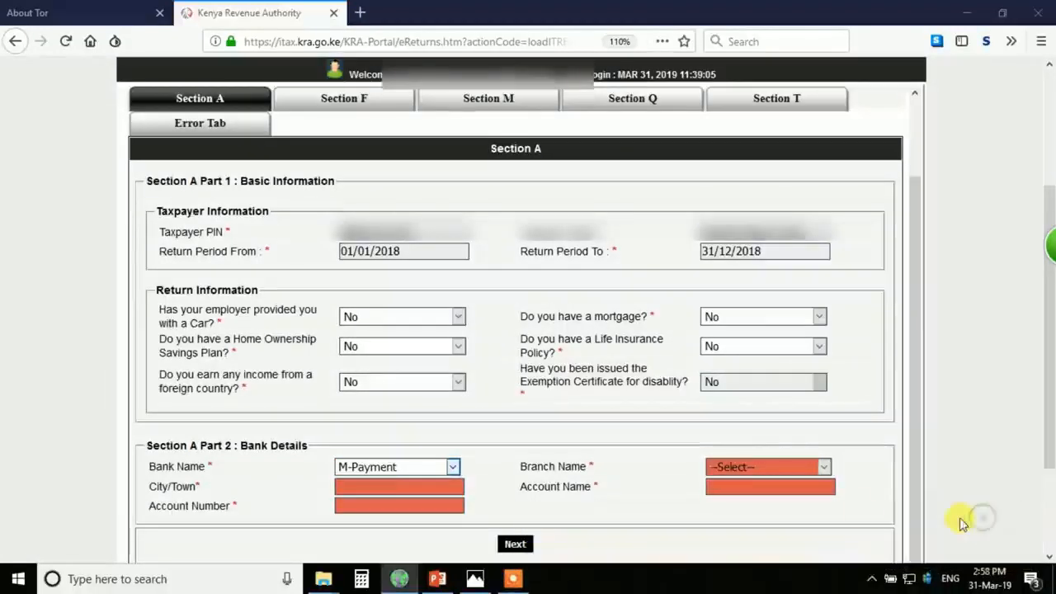
{"action": "left_click", "coordinate": [783, 467]}
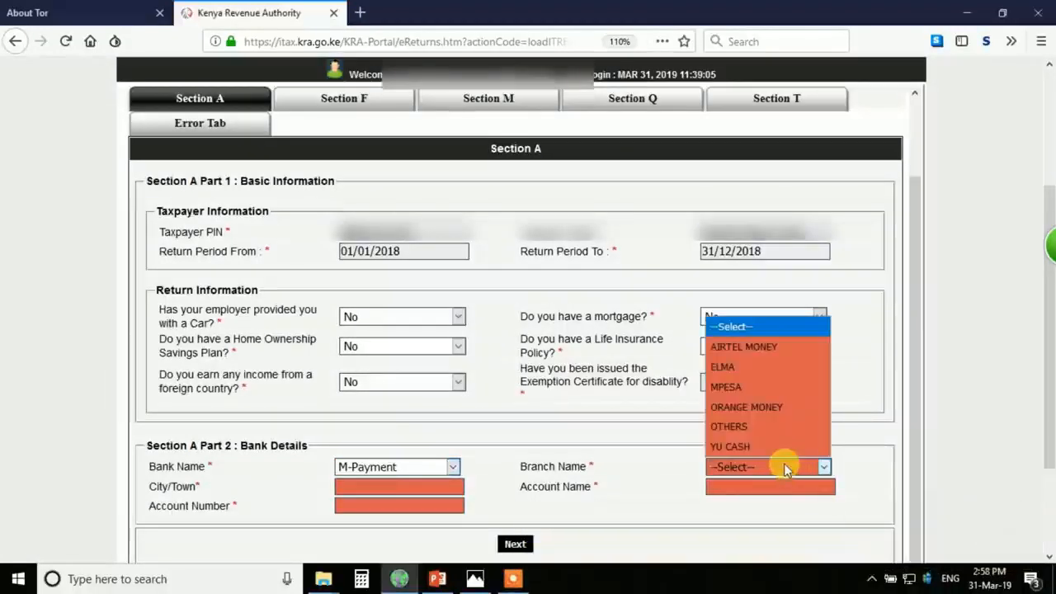
{"action": "left_click", "coordinate": [747, 387]}
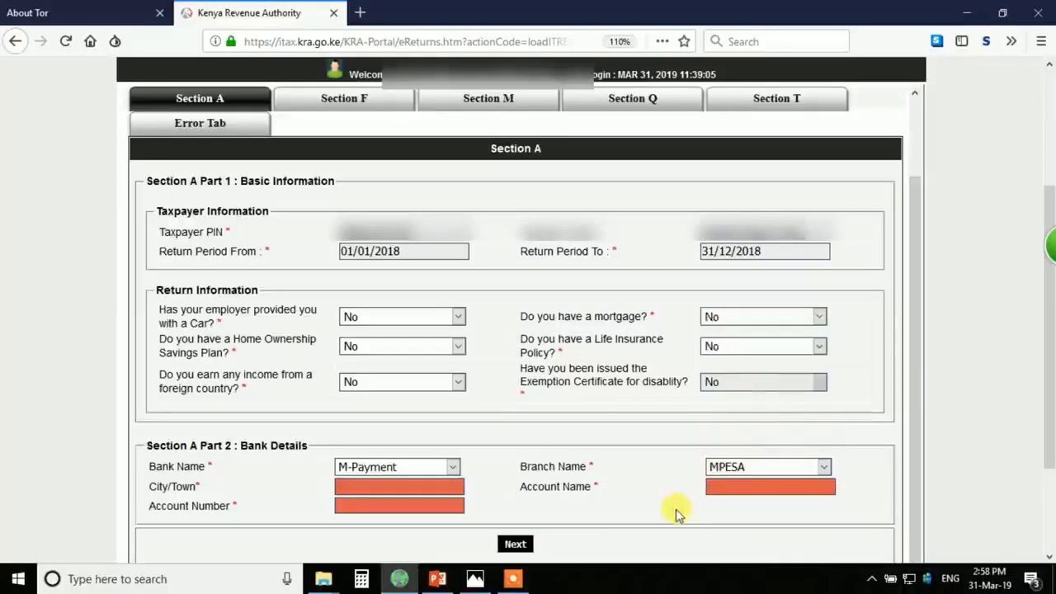
{"action": "left_click", "coordinate": [394, 489]}
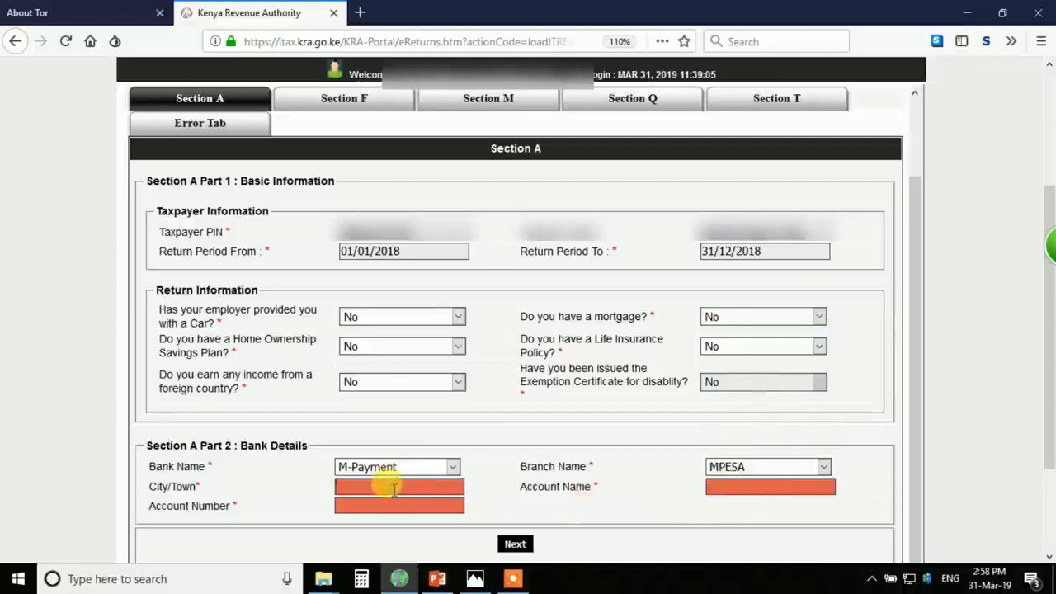
- Enter nairobi as City/Town and fill in the M-Pesa account number
{"action": "left_click", "coordinate": [732, 484]}
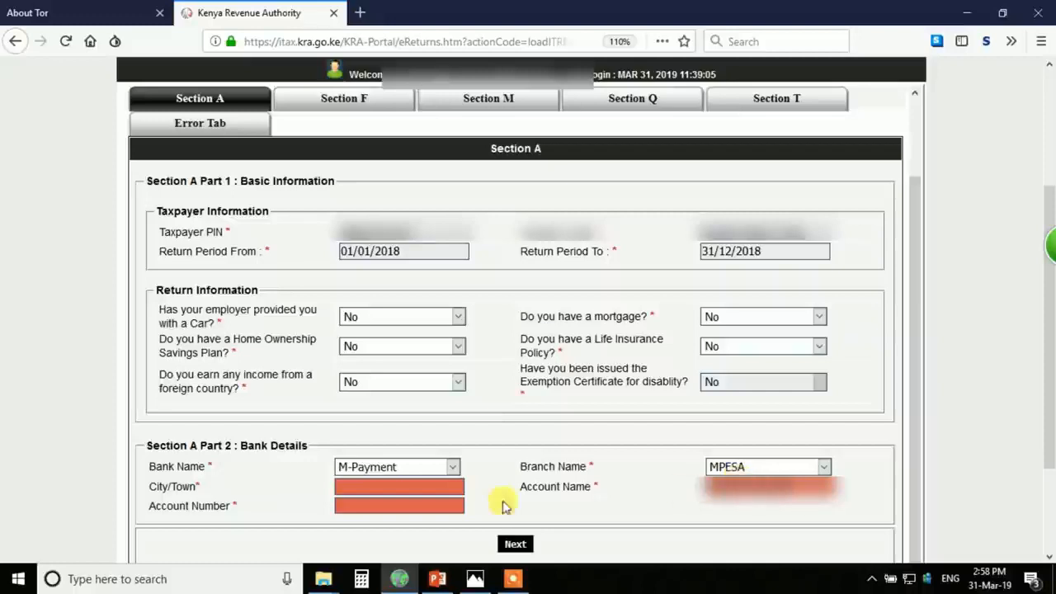
{"action": "left_click", "coordinate": [410, 486]}
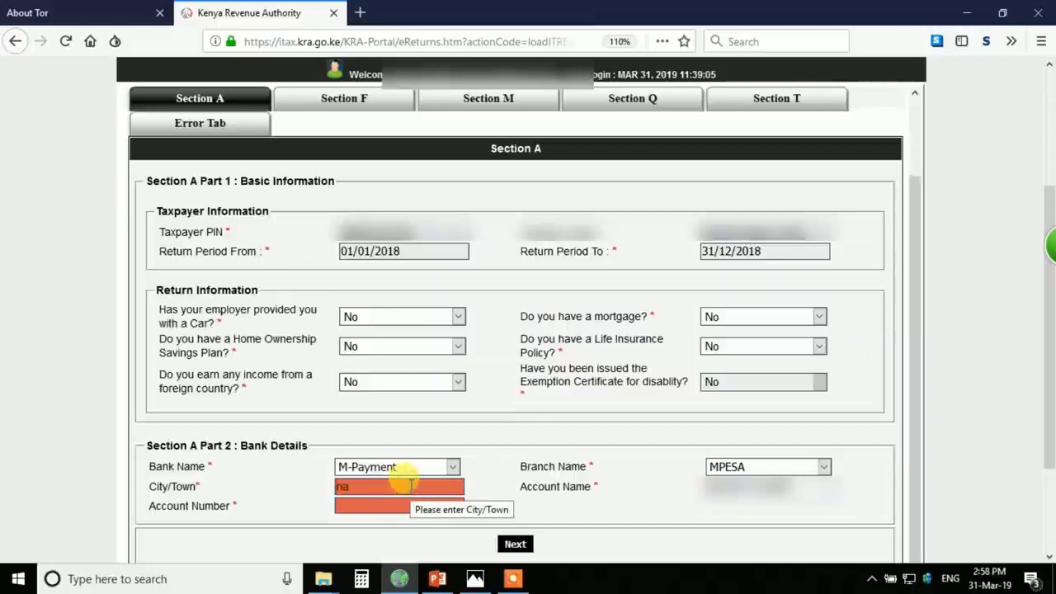
{"action": "type", "text": "nairobi"}
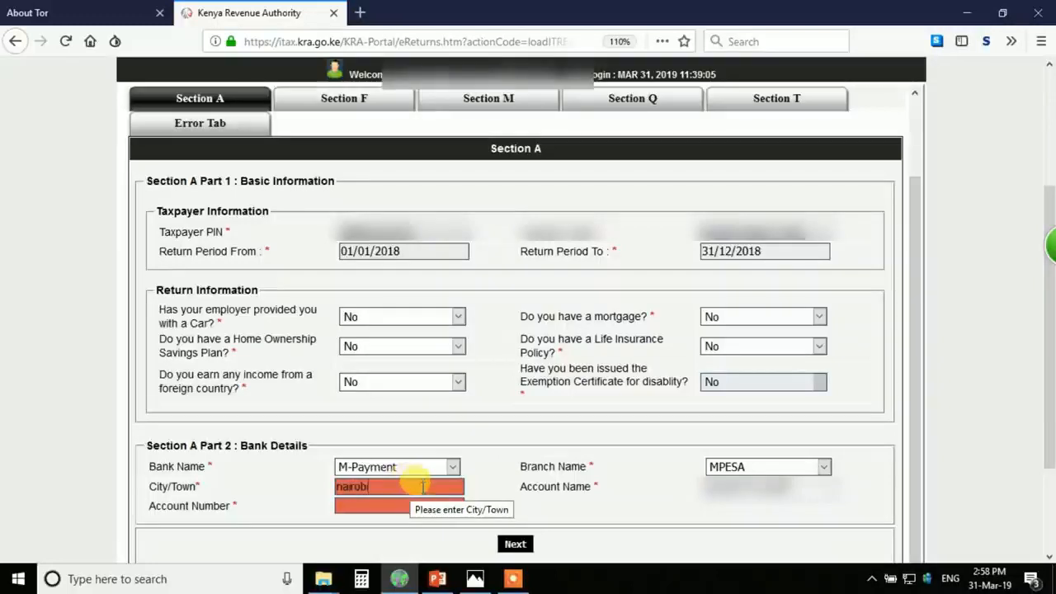
{"action": "left_click", "coordinate": [411, 507]}
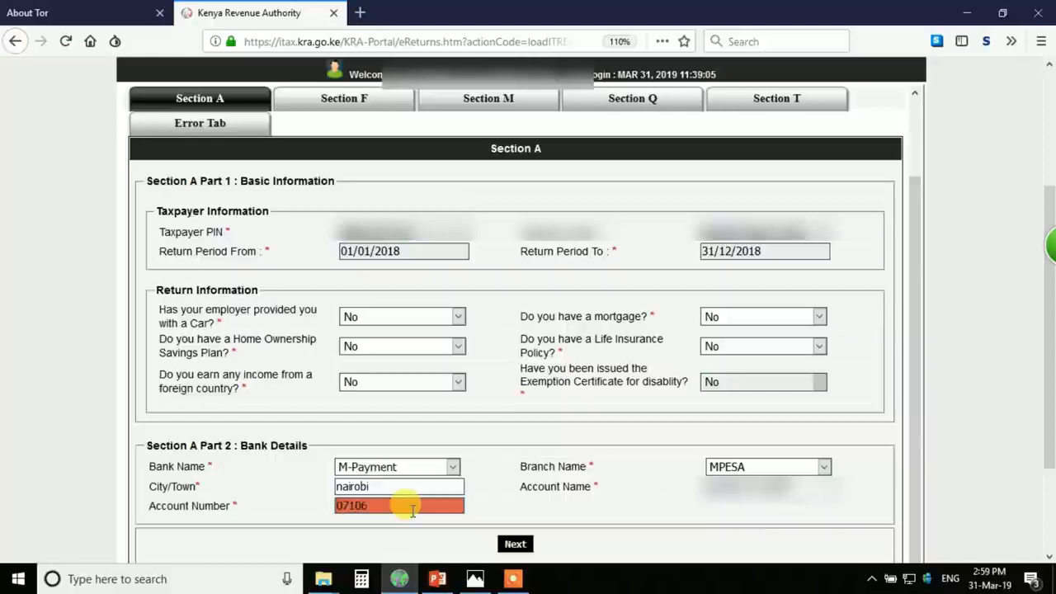
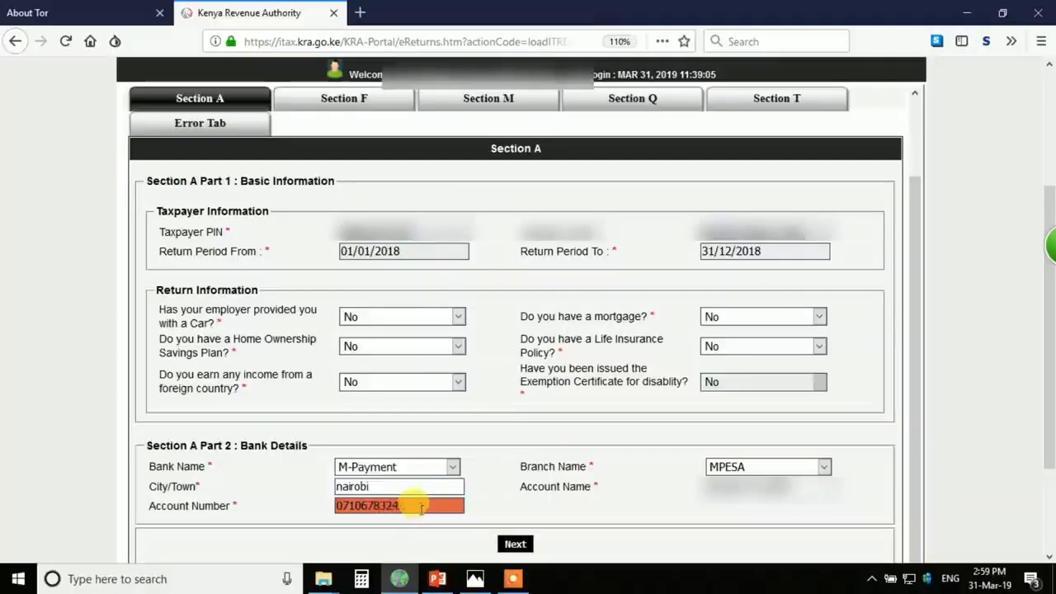
{"action": "scroll", "coordinate": [495, 453], "scroll_direction": "down", "scroll_amount": 3}
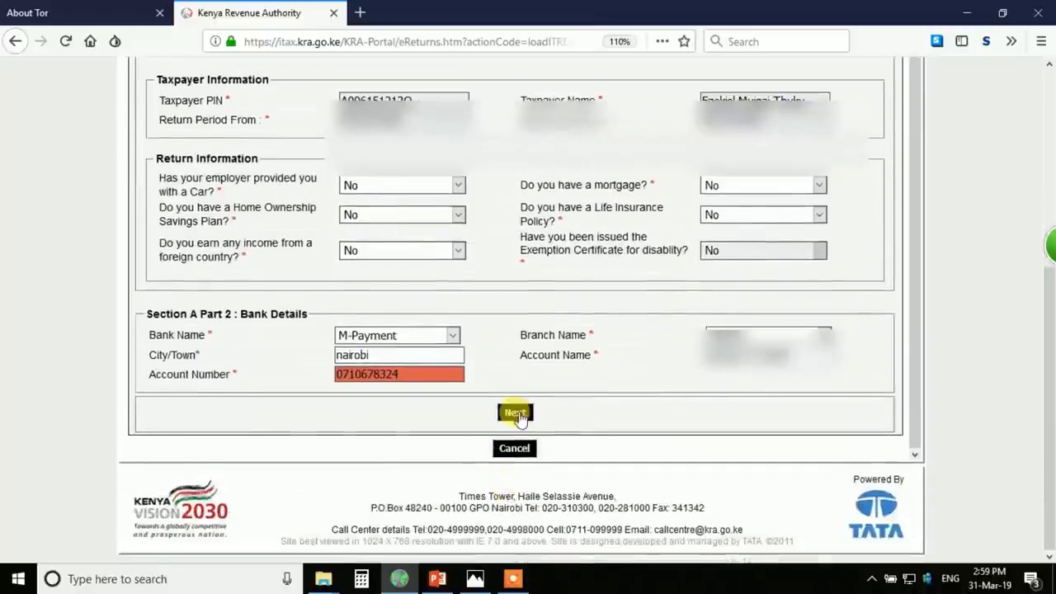
- Go to Section T, start submitting the return, then cancel the confirmation
{"action": "left_click", "coordinate": [517, 413]}
{"action": "scroll", "coordinate": [580, 345], "scroll_direction": "up", "scroll_amount": 2}
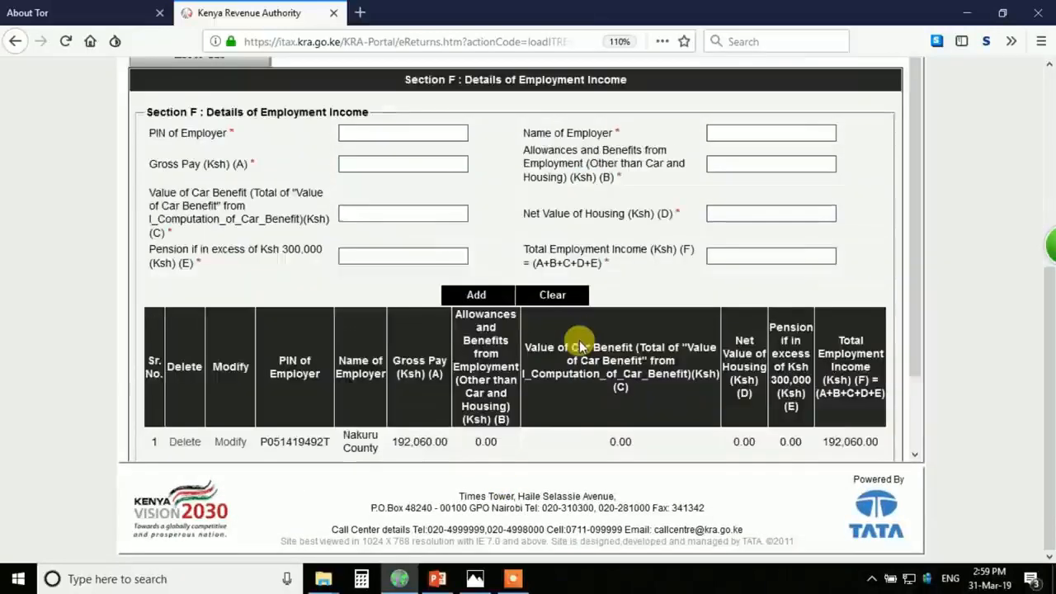
{"action": "scroll", "coordinate": [580, 345], "scroll_direction": "up", "scroll_amount": 7}
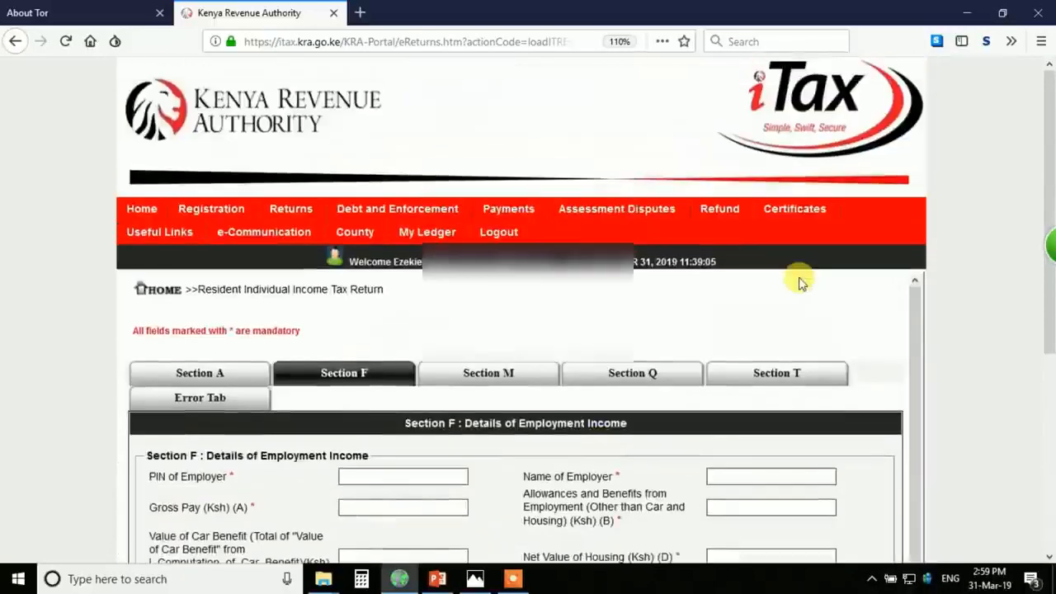
{"action": "left_click", "coordinate": [765, 376]}
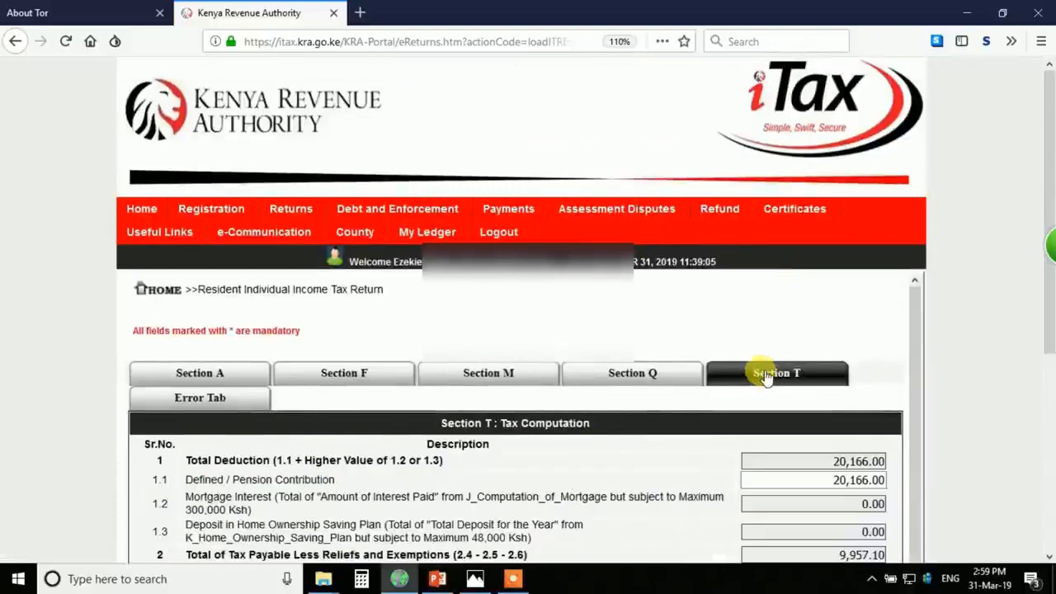
{"action": "scroll", "coordinate": [724, 446], "scroll_direction": "down", "scroll_amount": 1}
{"action": "scroll", "coordinate": [725, 445], "scroll_direction": "down", "scroll_amount": 8}
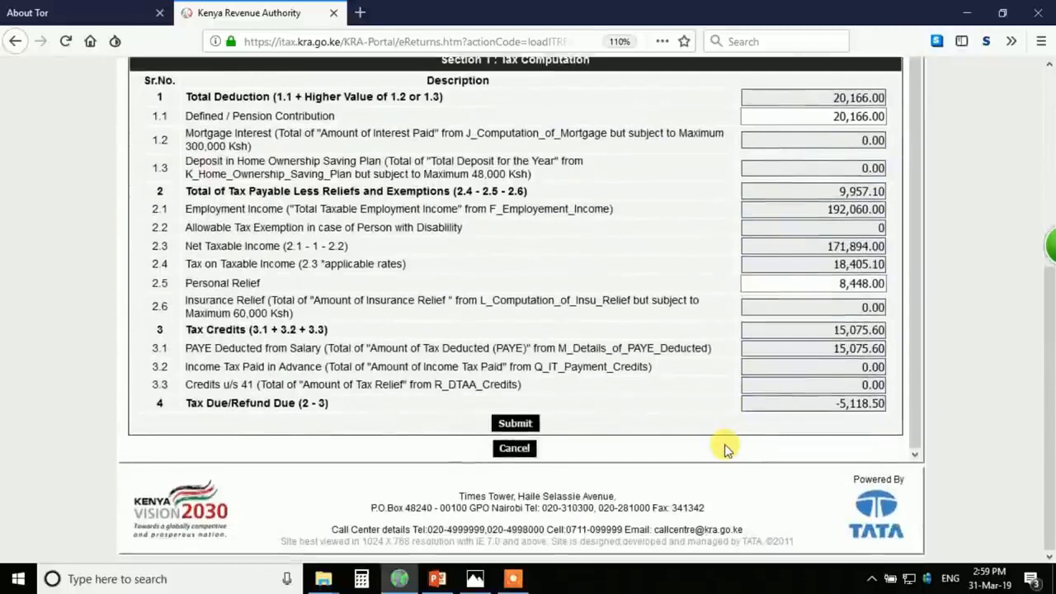
{"action": "left_click", "coordinate": [516, 424]}
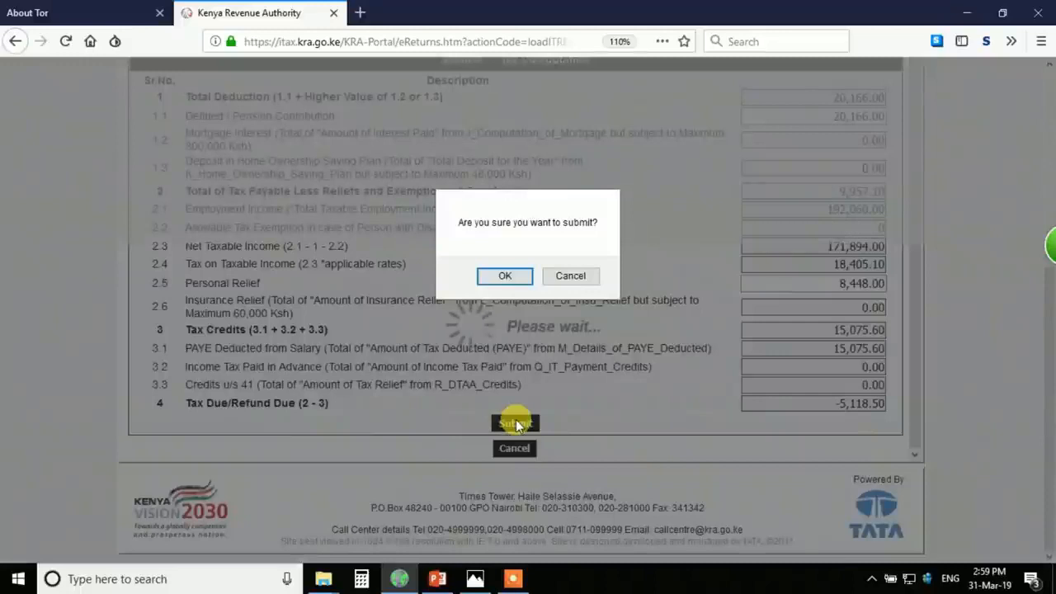
{"action": "left_click", "coordinate": [577, 278]}
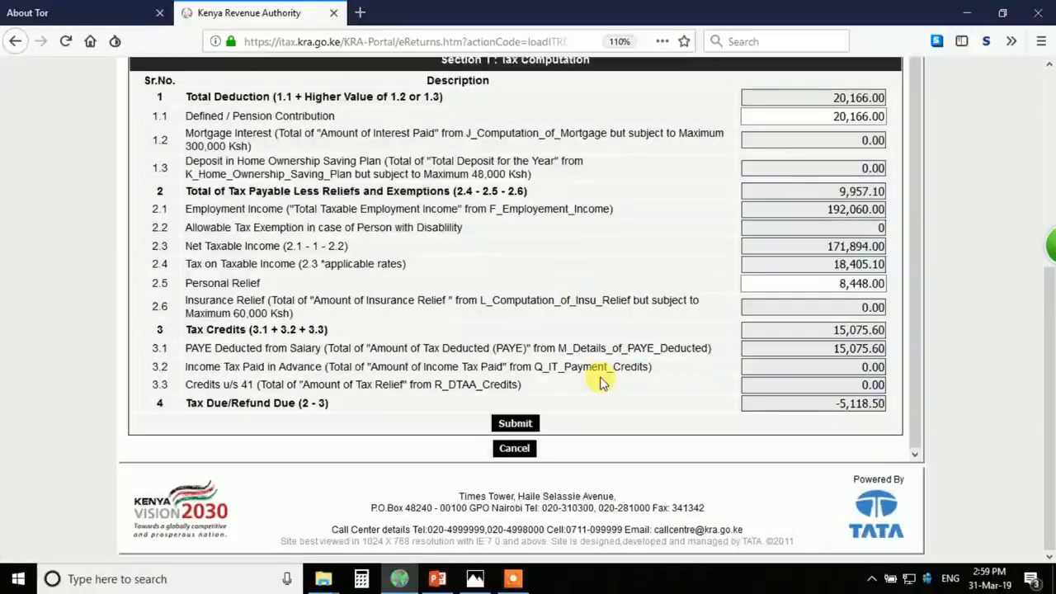
{"action": "scroll", "coordinate": [601, 382], "scroll_direction": "up", "scroll_amount": 1}
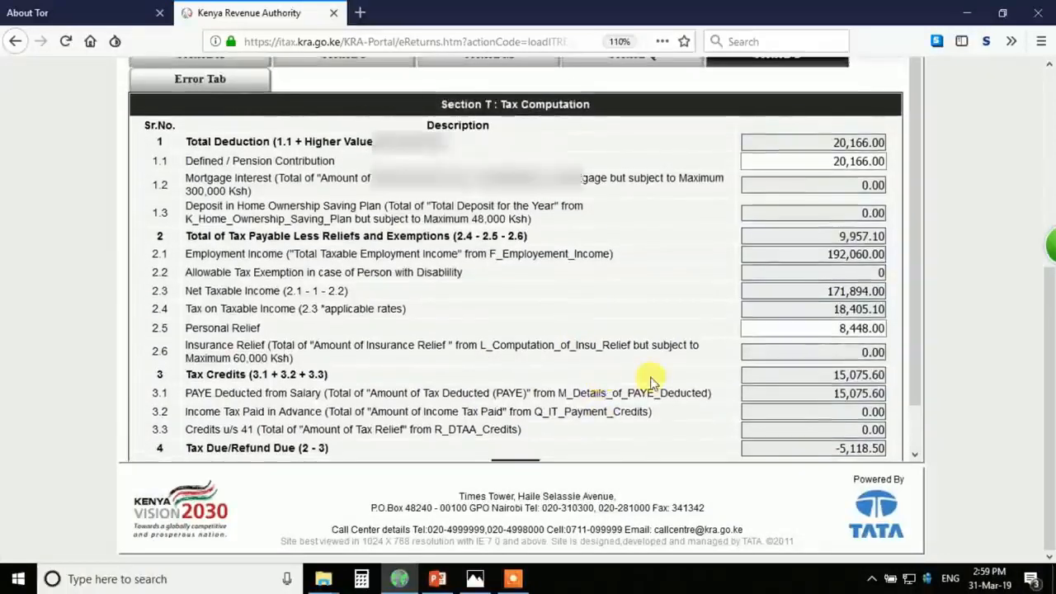
{"action": "scroll", "coordinate": [600, 382], "scroll_direction": "up", "scroll_amount": 7}
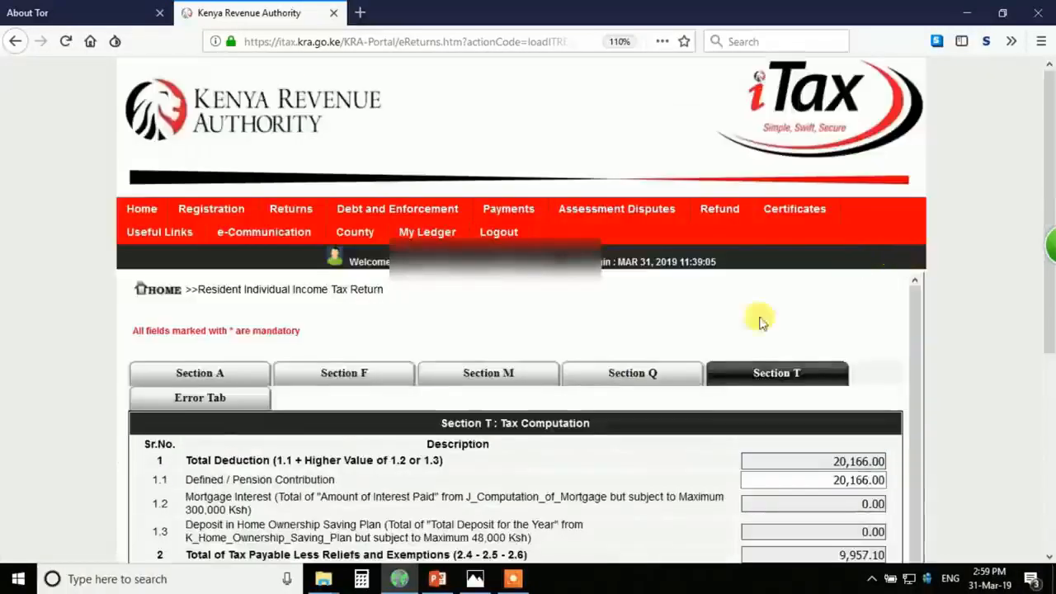
- Check the Error Tab to confirm no errors remain
{"action": "left_click", "coordinate": [207, 404]}
{"action": "left_click", "coordinate": [200, 373]}
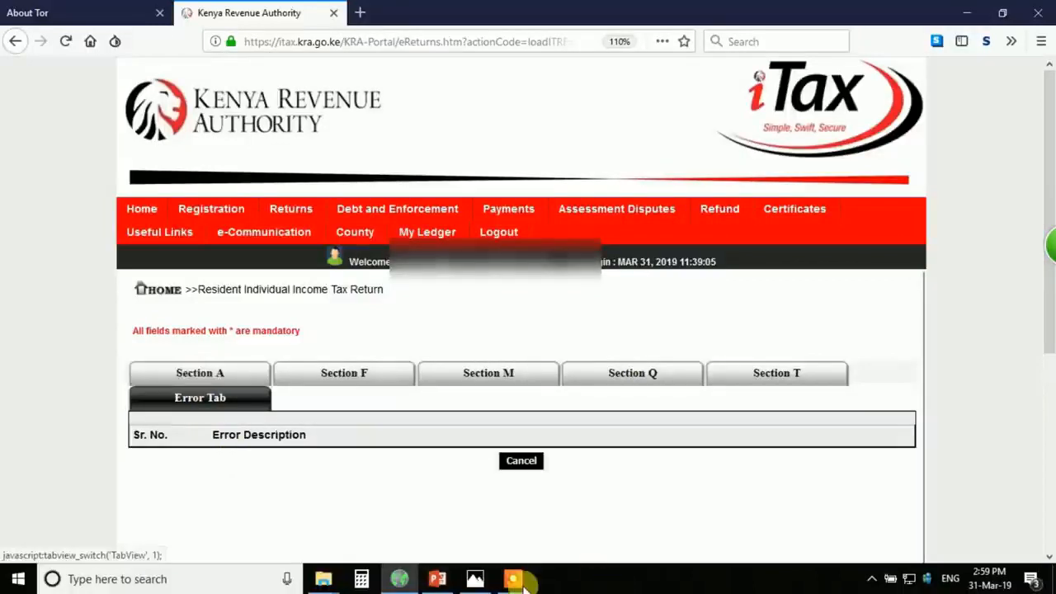
{"action": "left_click", "coordinate": [513, 579]}
{"action": "left_click", "coordinate": [547, 554]}
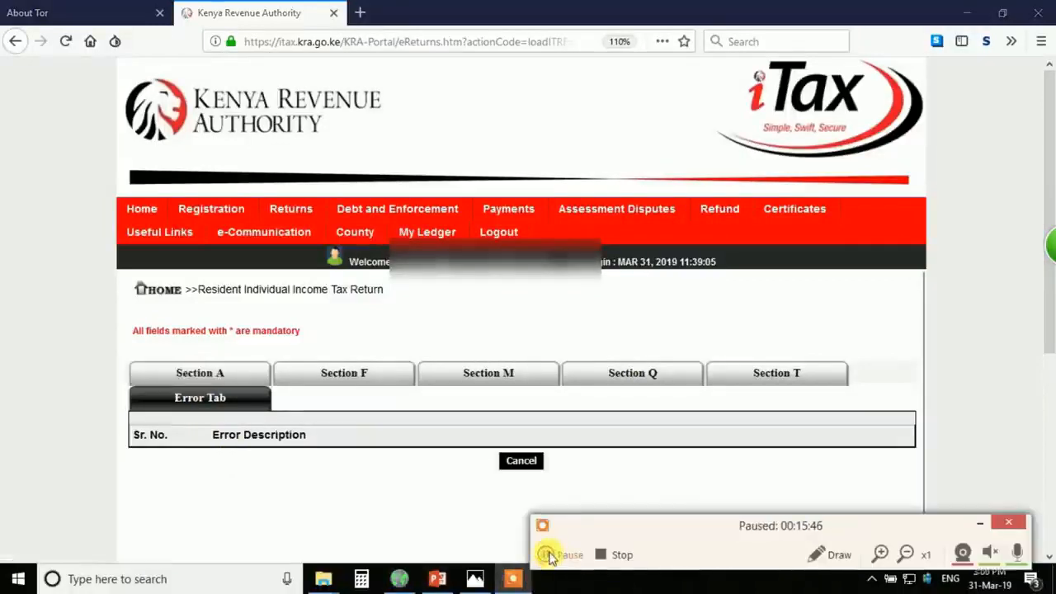
{"action": "left_click", "coordinate": [548, 552]}
{"action": "left_click", "coordinate": [979, 525]}
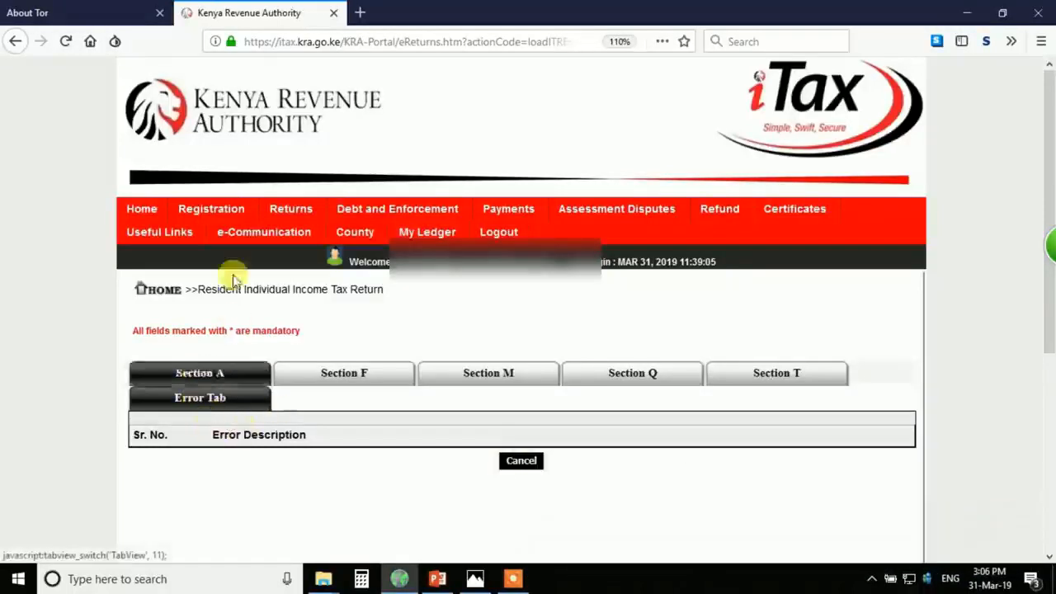
- Review the Section A bank details and the existing account name
{"action": "left_click", "coordinate": [222, 382]}
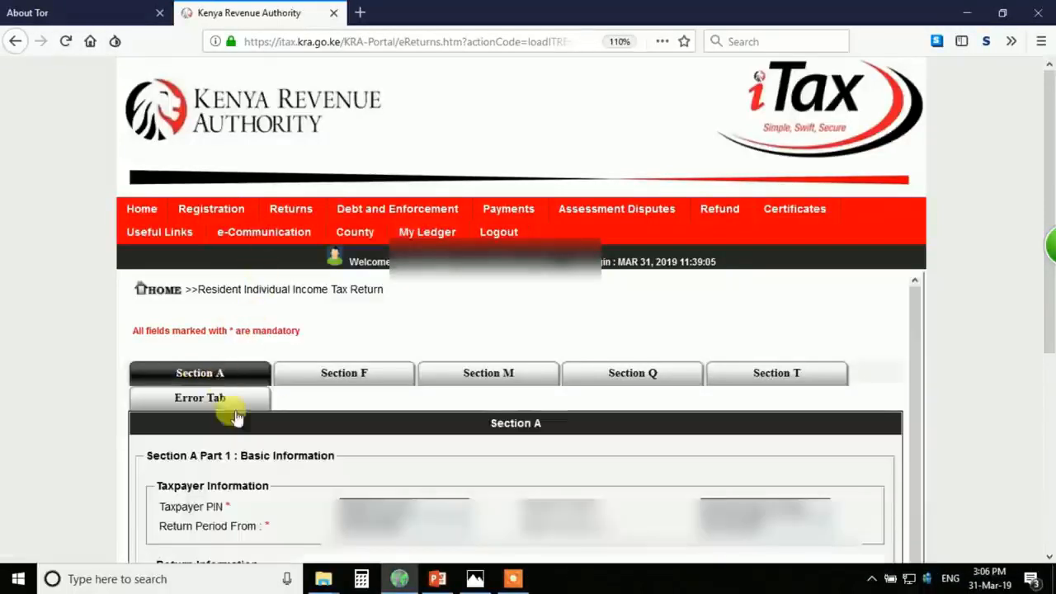
{"action": "scroll", "coordinate": [347, 516], "scroll_direction": "down", "scroll_amount": 5}
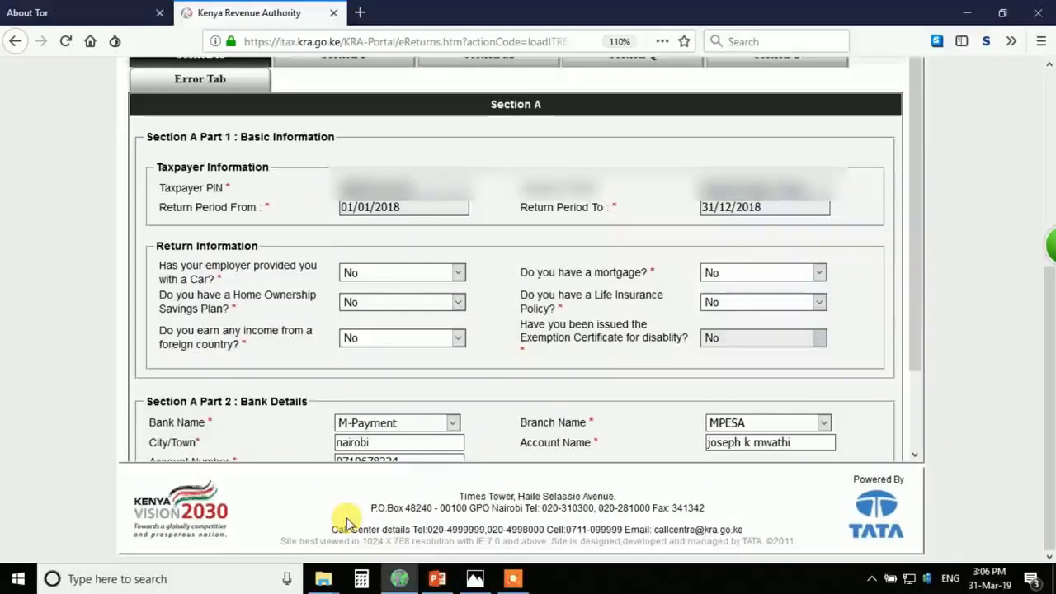
{"action": "scroll", "coordinate": [356, 425], "scroll_direction": "down", "scroll_amount": 2}
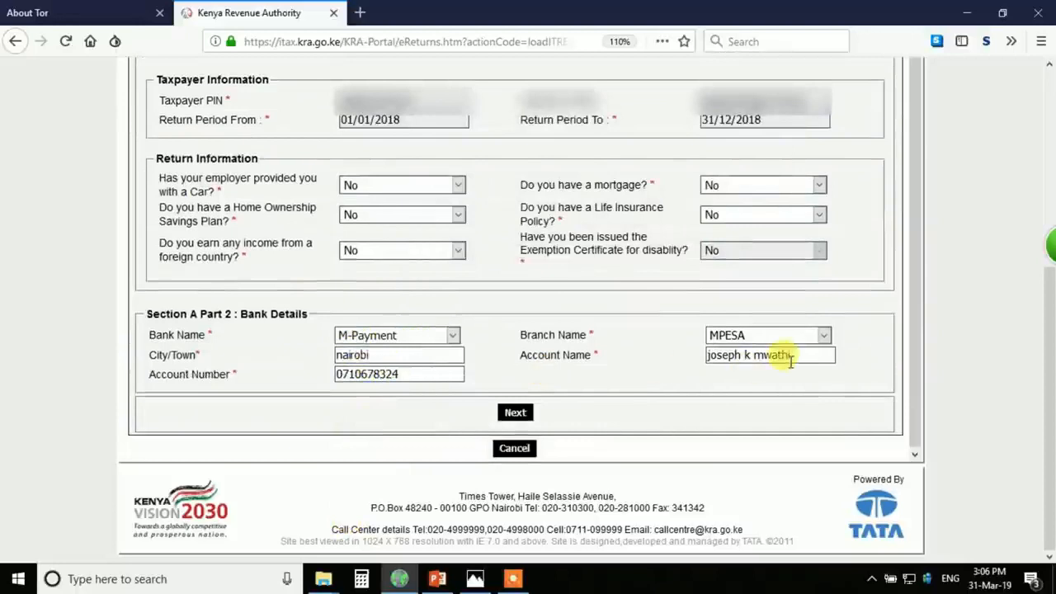
{"action": "left_click_drag", "start_coordinate": [794, 353], "coordinate": [708, 355]}
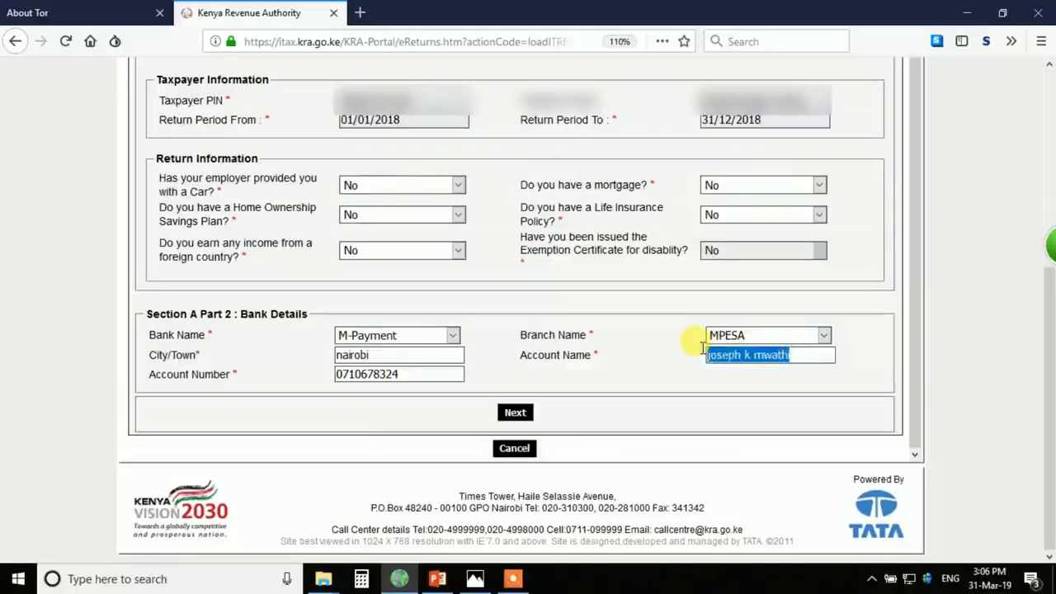
{"action": "left_click", "coordinate": [795, 355]}
{"action": "scroll", "coordinate": [624, 330], "scroll_direction": "up", "scroll_amount": 2}
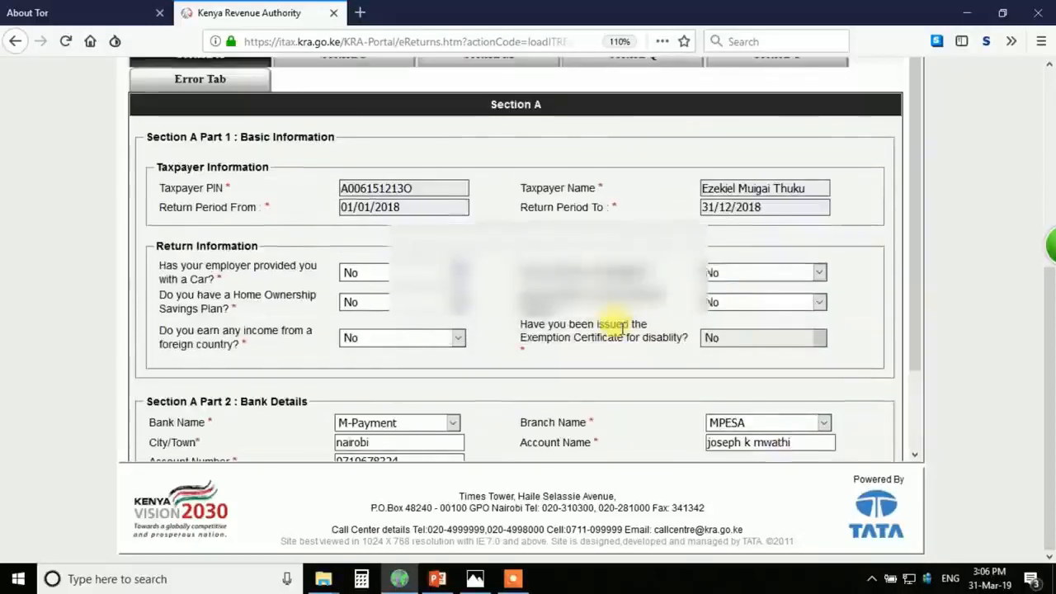
{"action": "scroll", "coordinate": [619, 330], "scroll_direction": "up", "scroll_amount": 5}
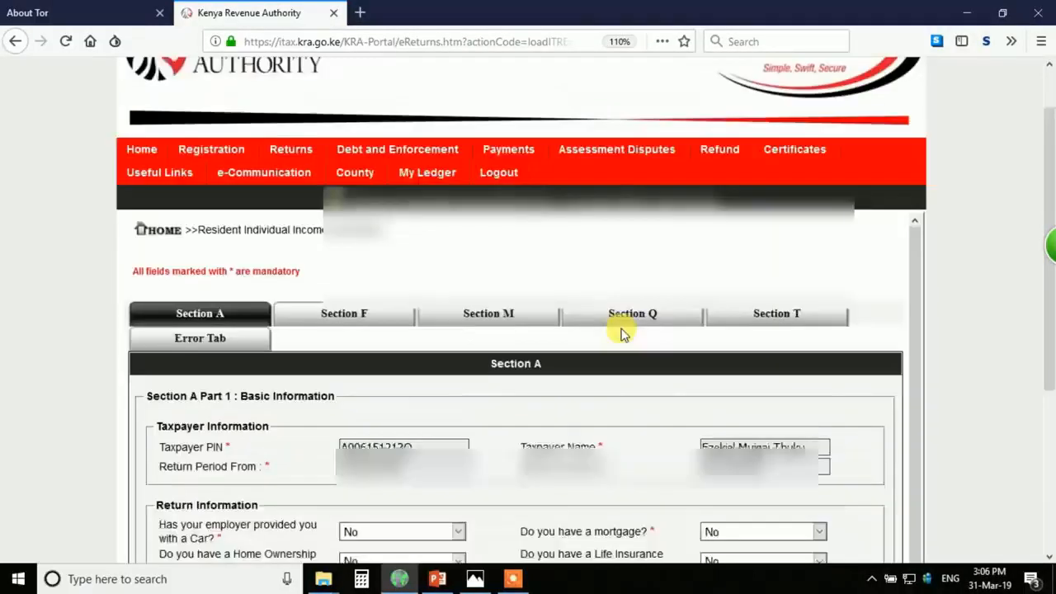
{"action": "scroll", "coordinate": [622, 334], "scroll_direction": "down", "scroll_amount": 5}
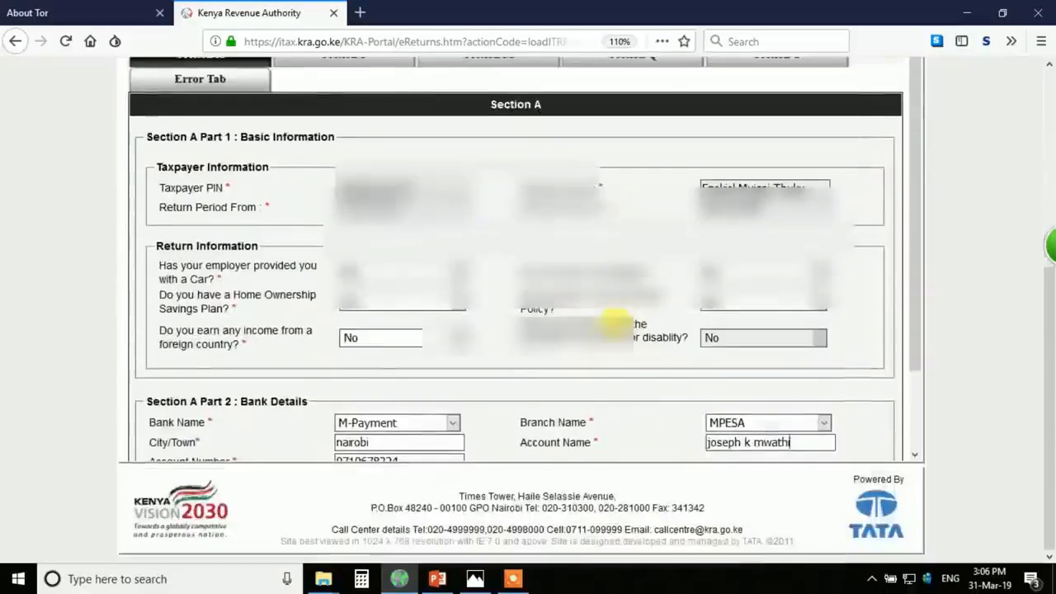
- Replace the bank account name with the taxpayer's own name
{"action": "triple_click", "coordinate": [705, 443]}
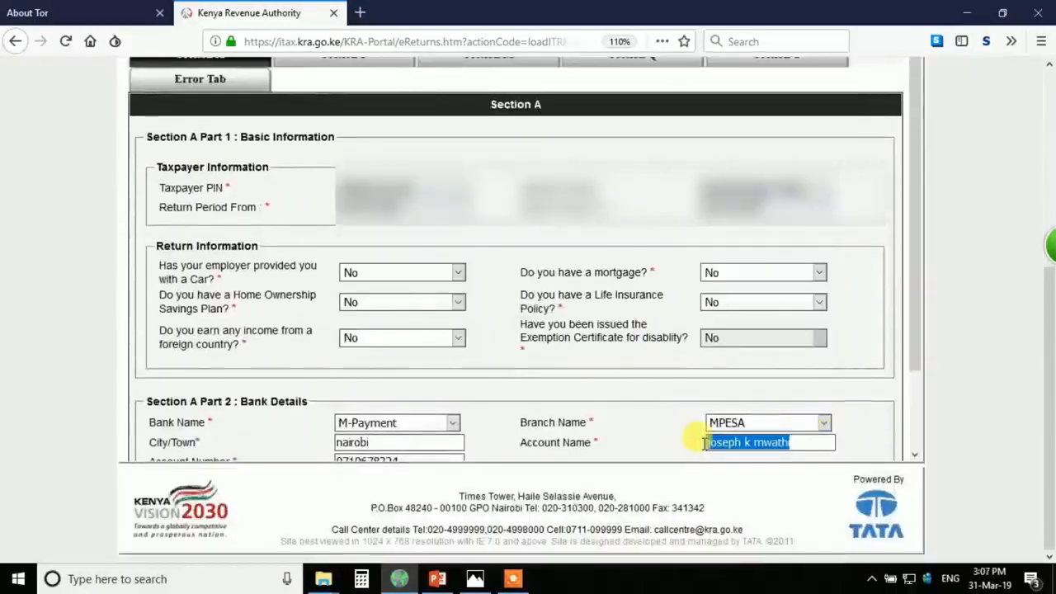
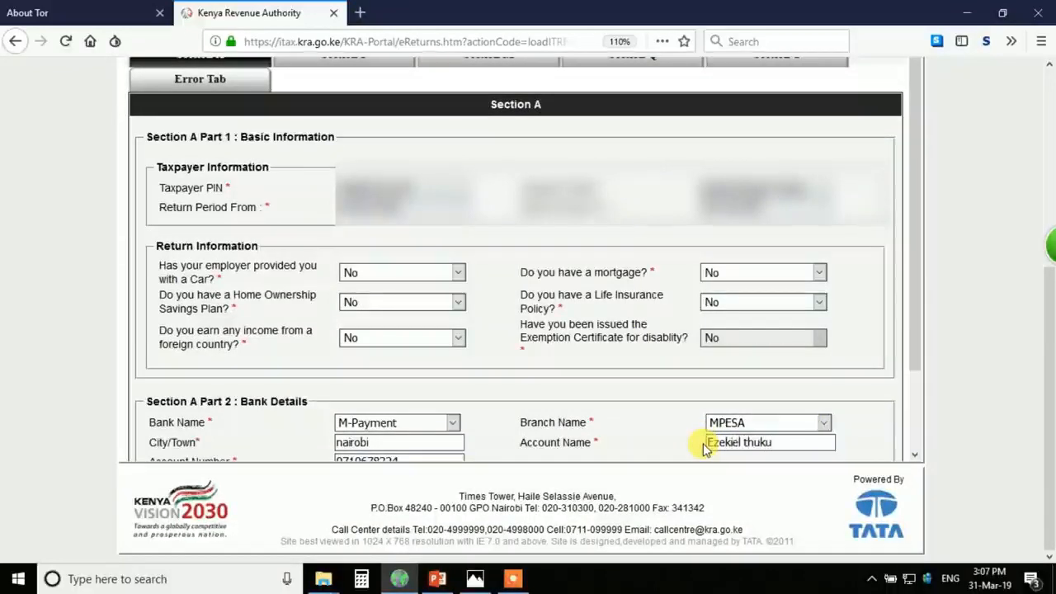
{"action": "scroll", "coordinate": [591, 361], "scroll_direction": "down", "scroll_amount": 2}
{"action": "scroll", "coordinate": [598, 356], "scroll_direction": "up", "scroll_amount": 7}
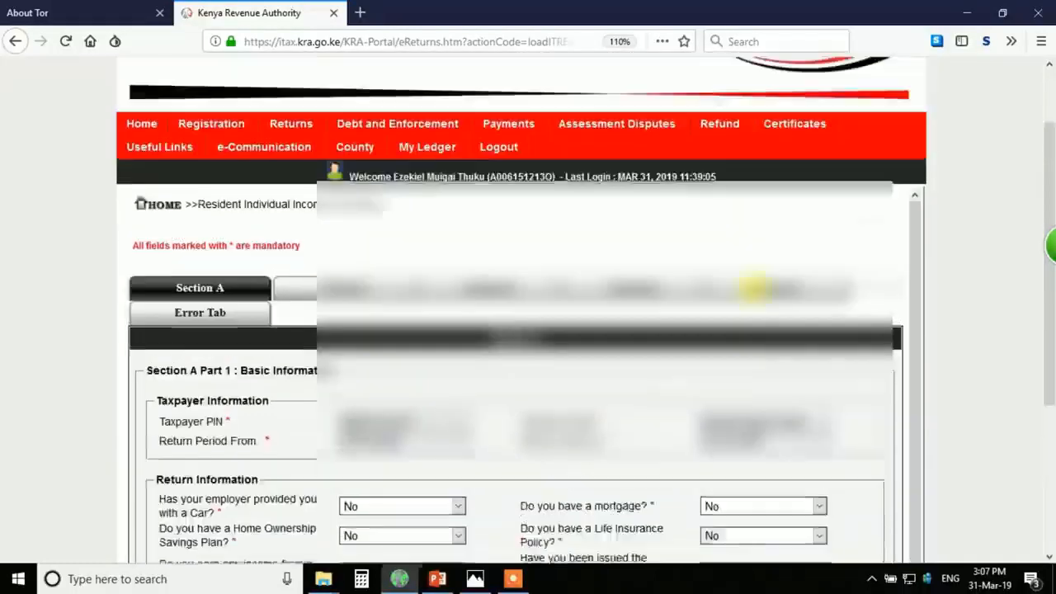
{"action": "scroll", "coordinate": [752, 288], "scroll_direction": "up", "scroll_amount": 2}
- Submit the return from Section T and confirm the submission
{"action": "left_click", "coordinate": [776, 376]}
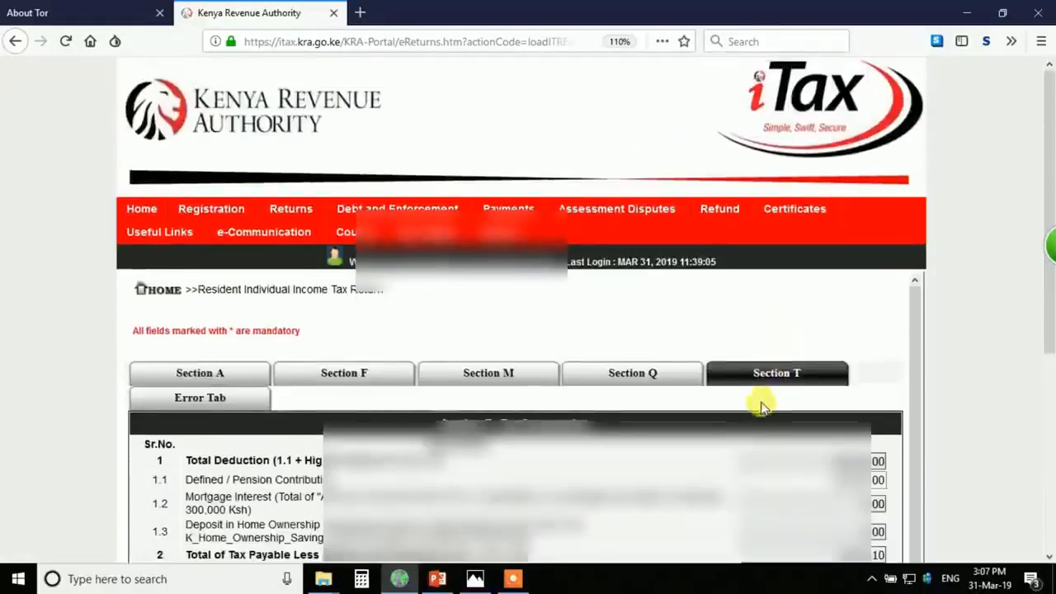
{"action": "scroll", "coordinate": [718, 422], "scroll_direction": "down", "scroll_amount": 5}
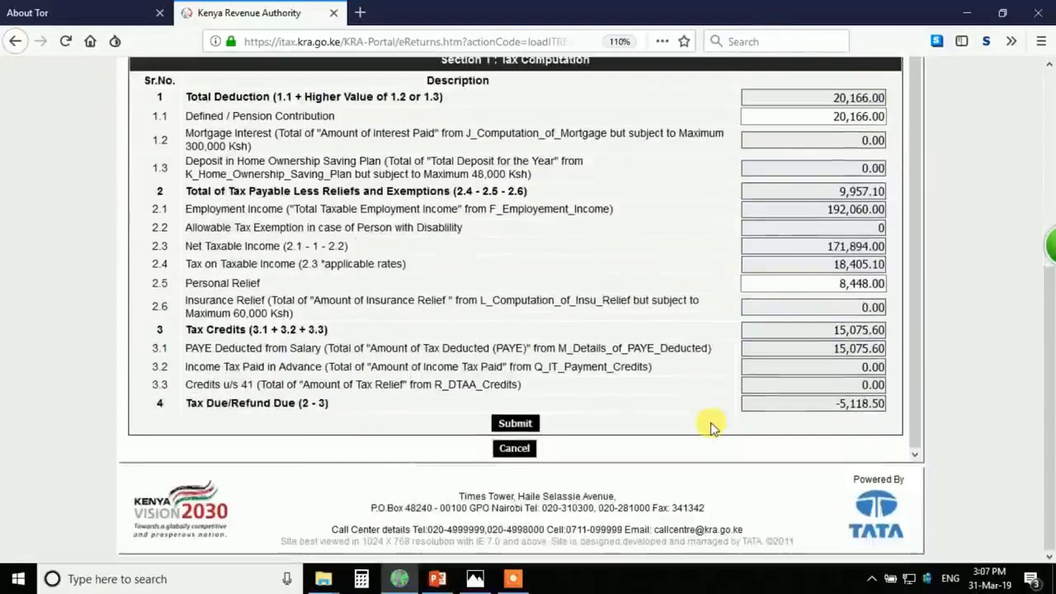
{"action": "left_click", "coordinate": [515, 423]}
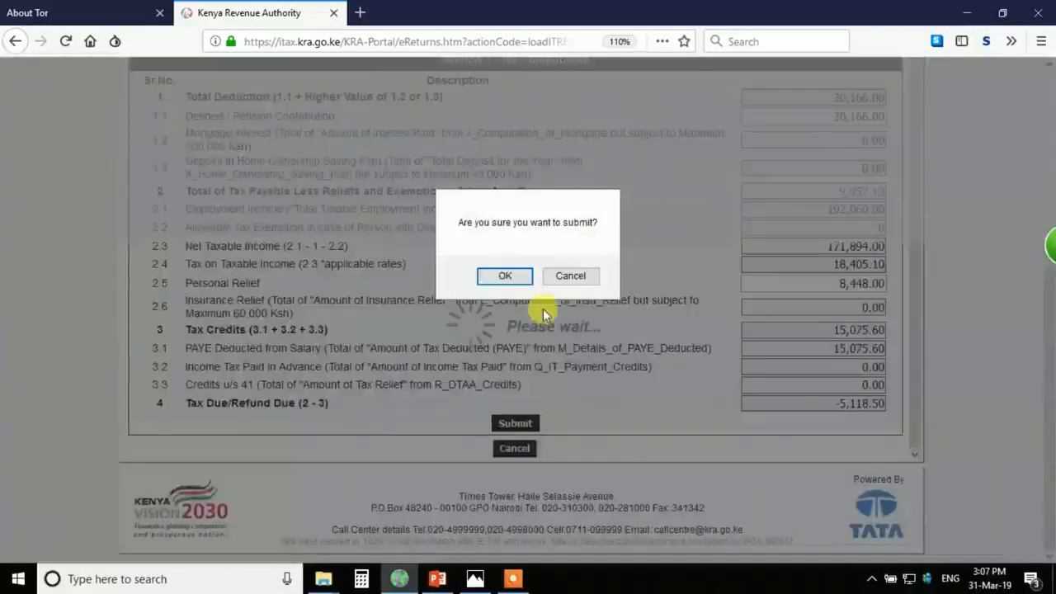
{"action": "left_click", "coordinate": [504, 277]}
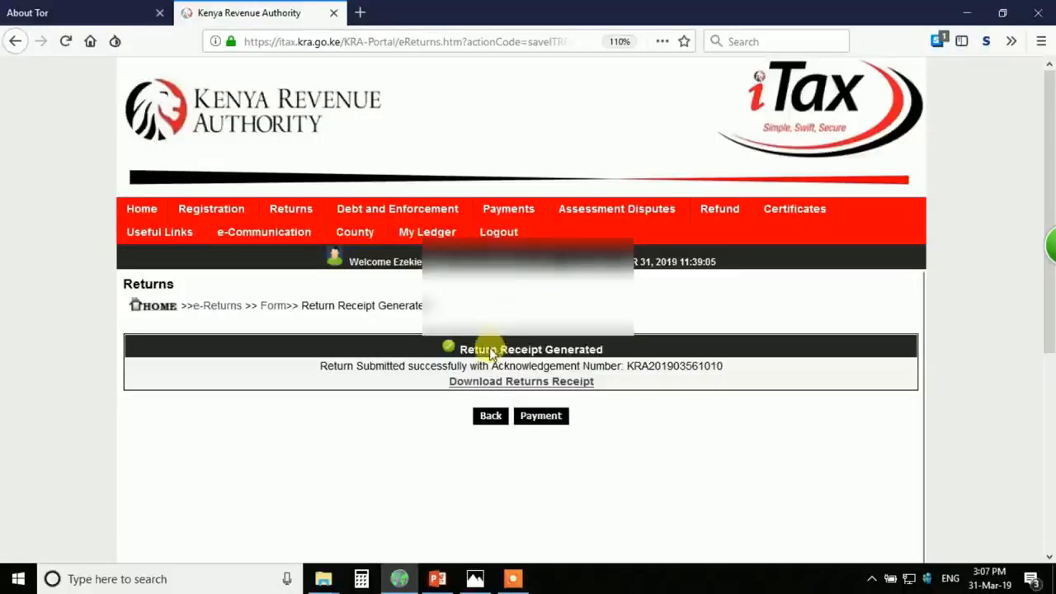
- Skip the iTax survey and download the returns receipt as receipt.pdf
{"action": "left_click", "coordinate": [707, 393]}
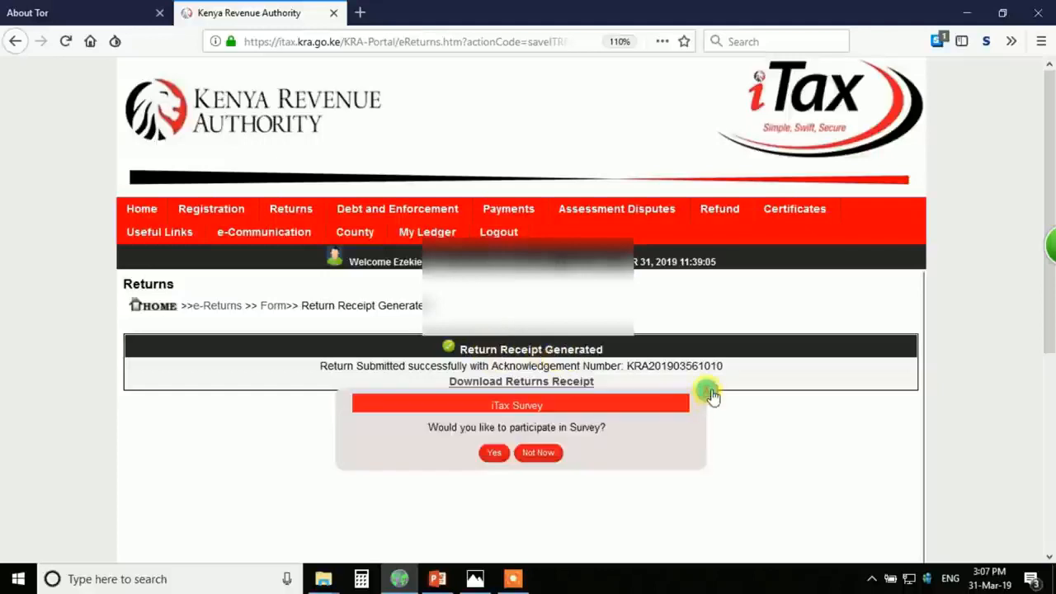
{"action": "left_click", "coordinate": [501, 383]}
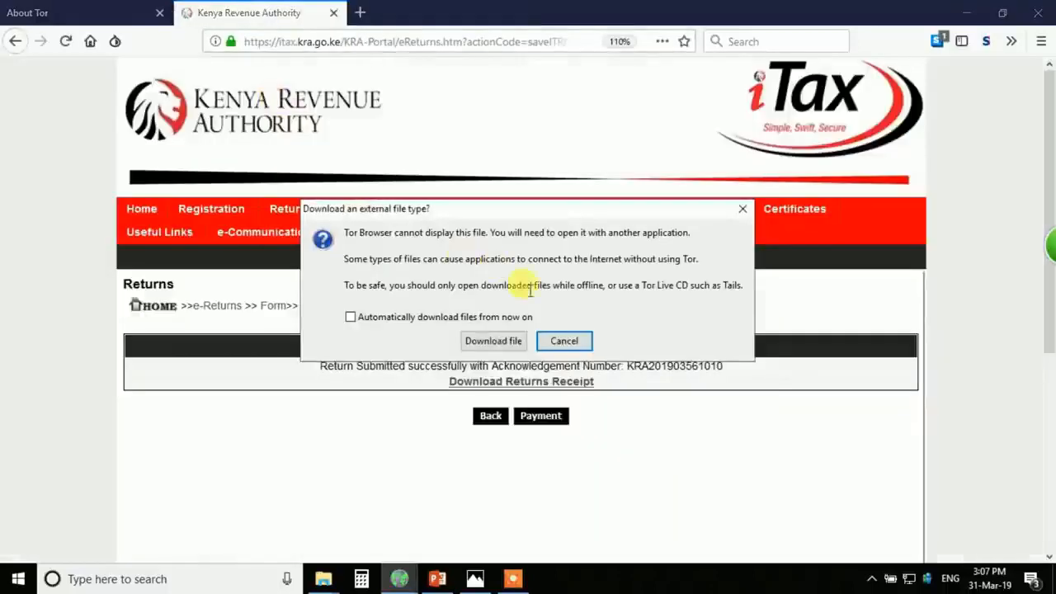
{"action": "left_click", "coordinate": [494, 341]}
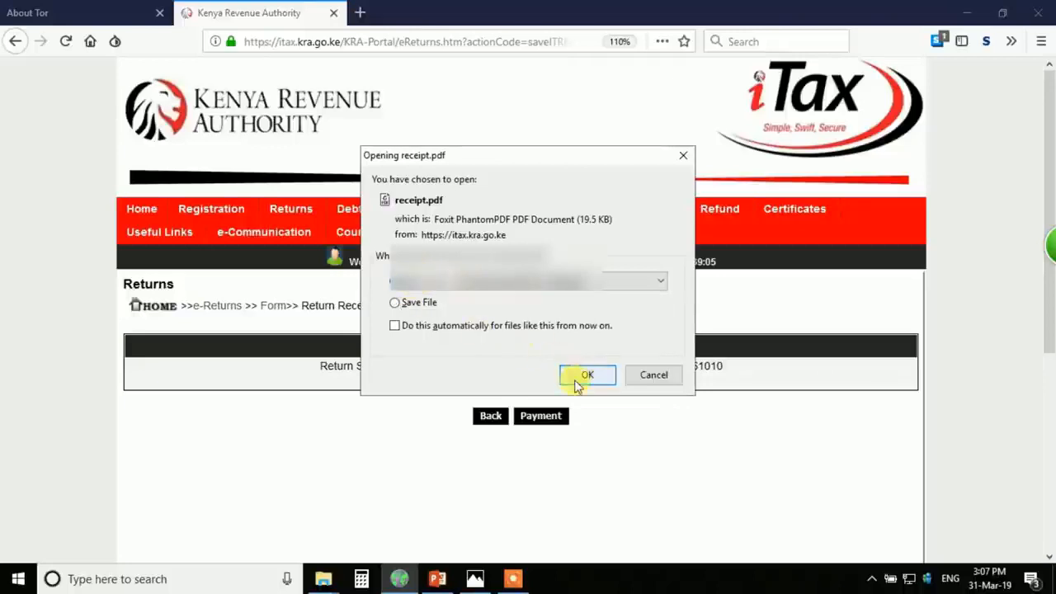
{"action": "left_click", "coordinate": [585, 376]}
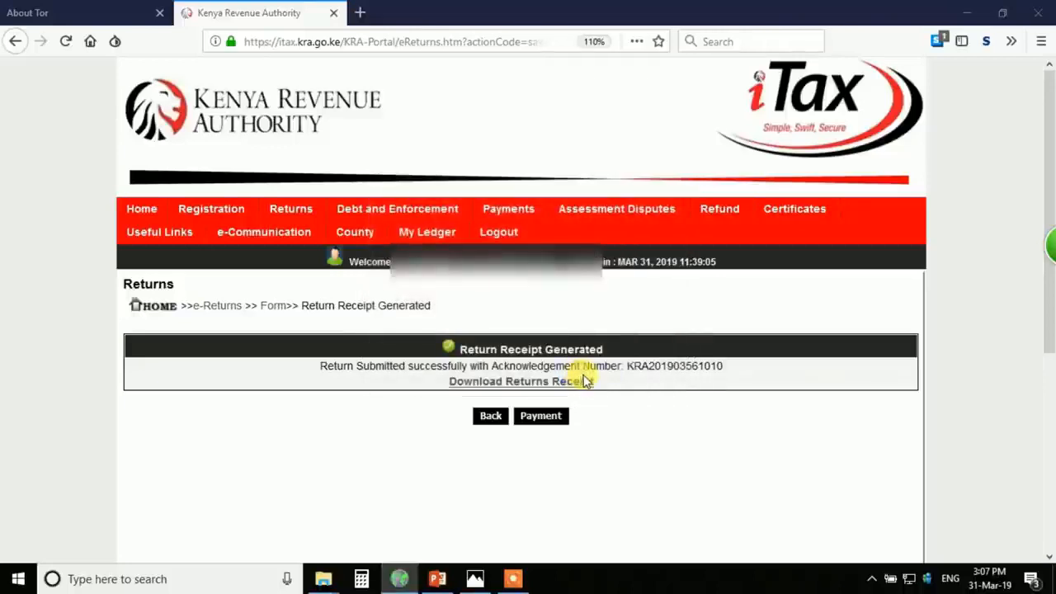